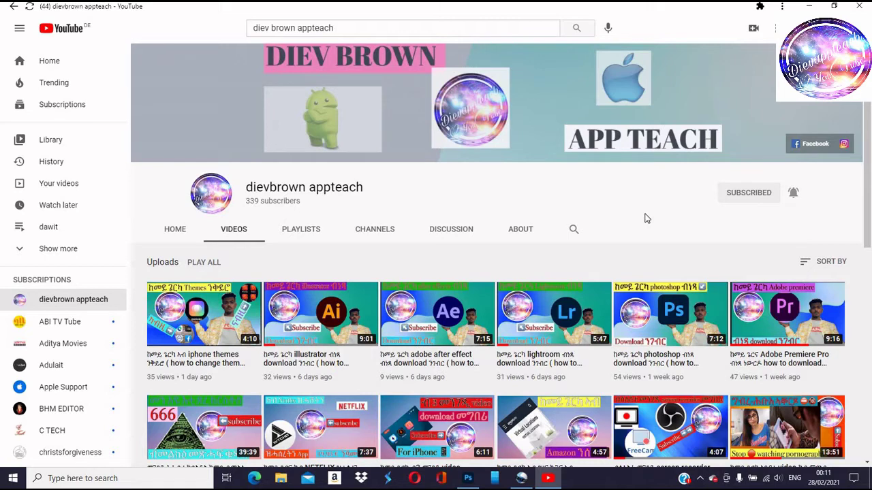
Step: Leave the YouTube channel page and switch to OpenShot Video Editor
mouse_move(653, 298)
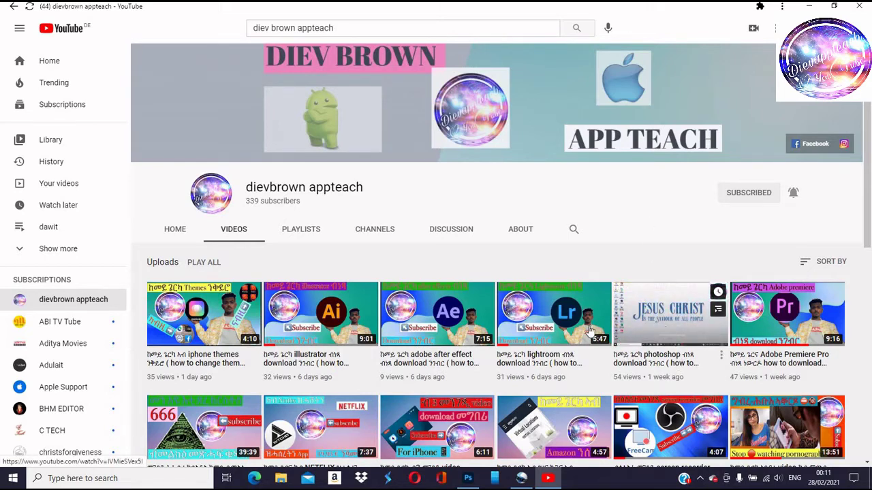
mouse_move(410, 324)
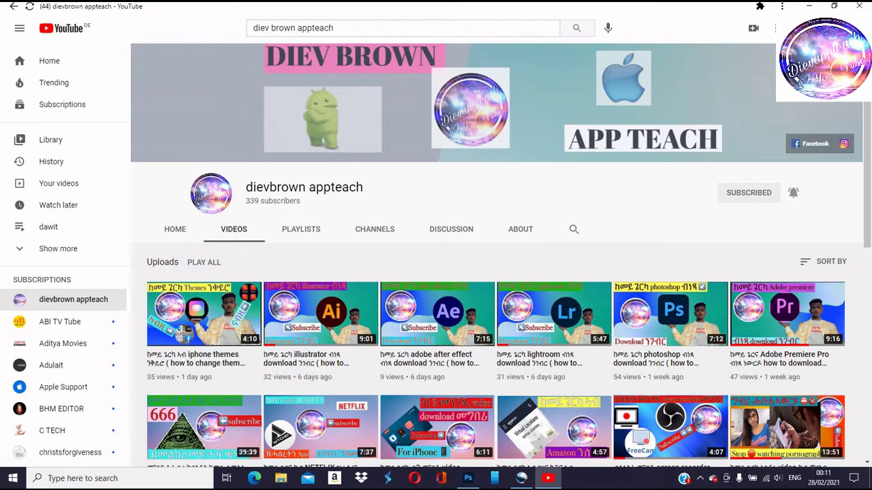
left_click(809, 6)
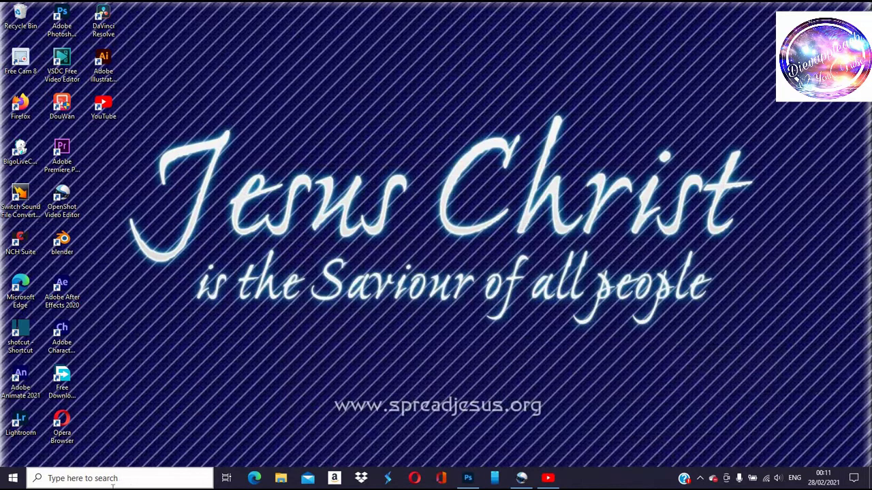
left_click(523, 478)
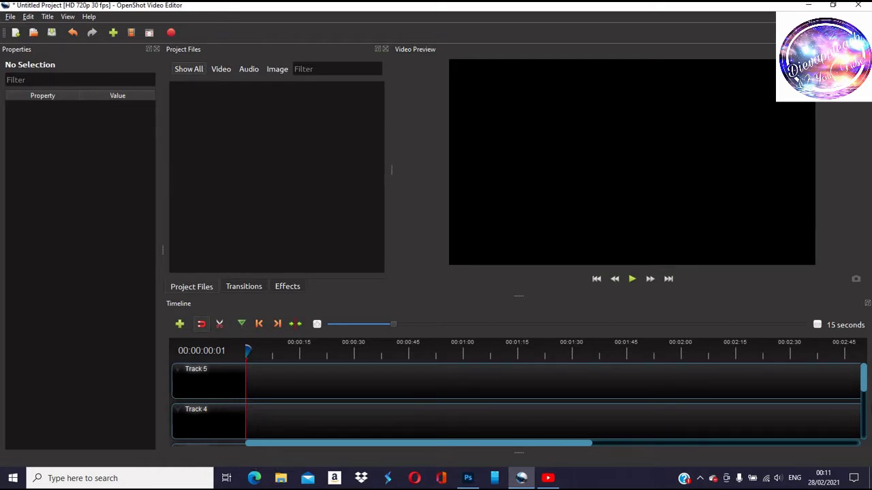
scroll(868, 417, "down", 5)
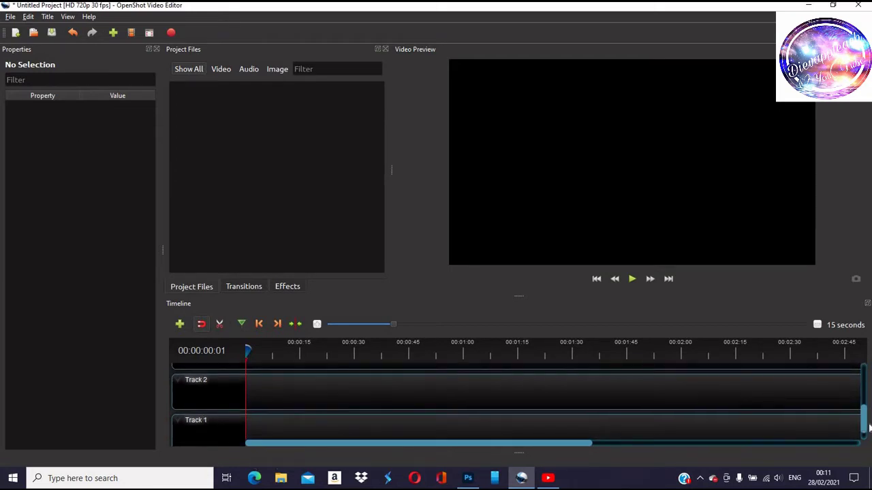
left_click_drag(870, 428, 868, 388)
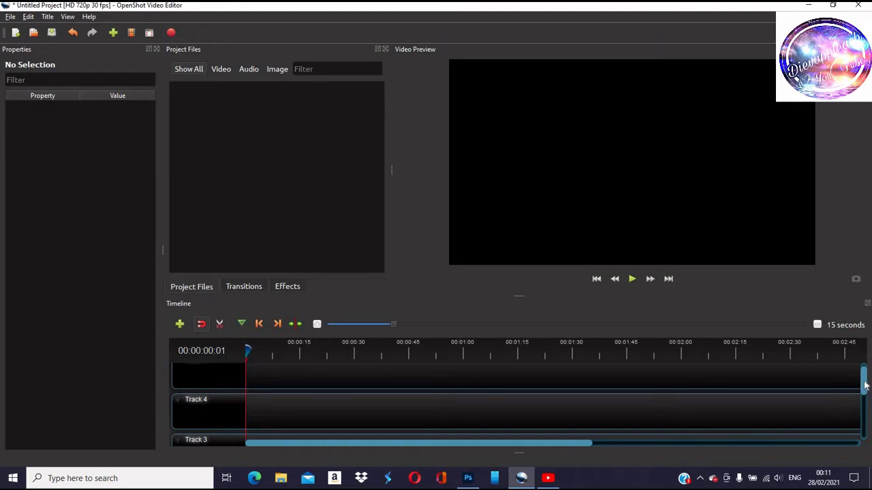
left_click_drag(864, 389, 865, 374)
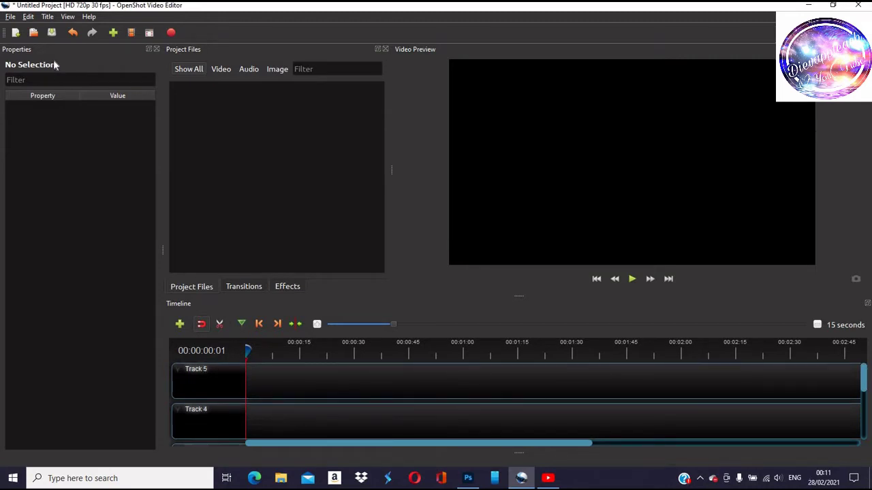
left_click(114, 34)
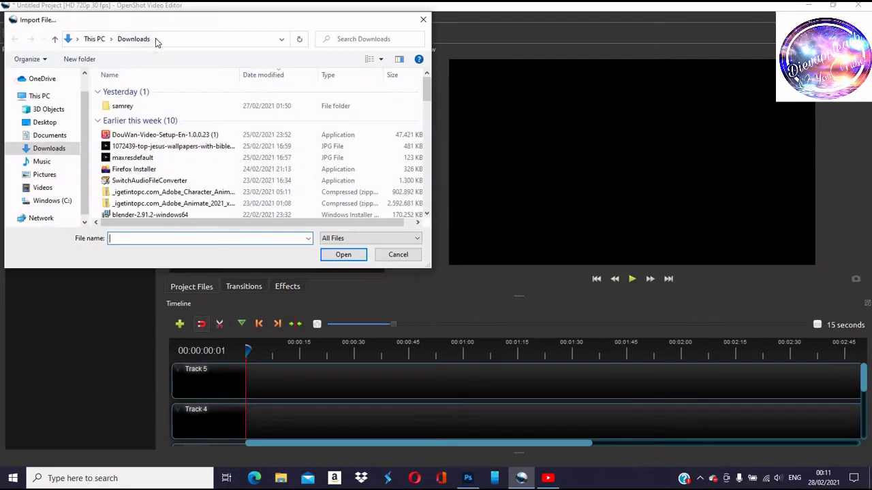
left_click(422, 21)
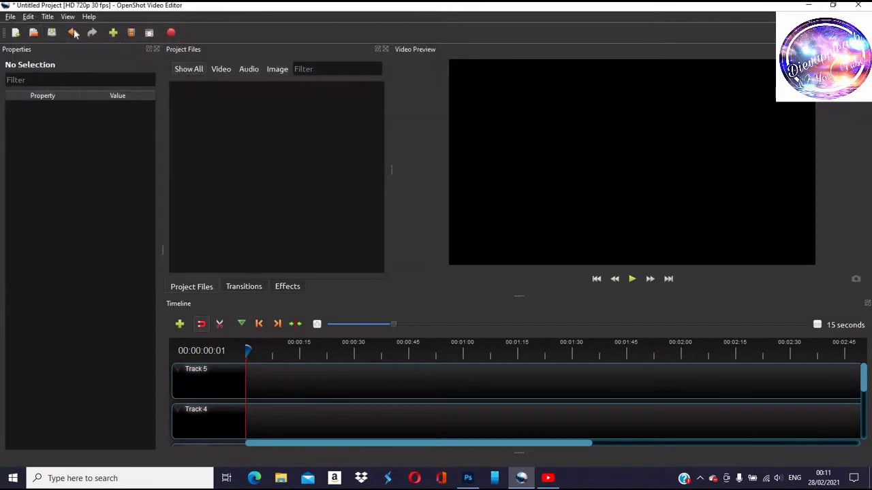
left_click(115, 34)
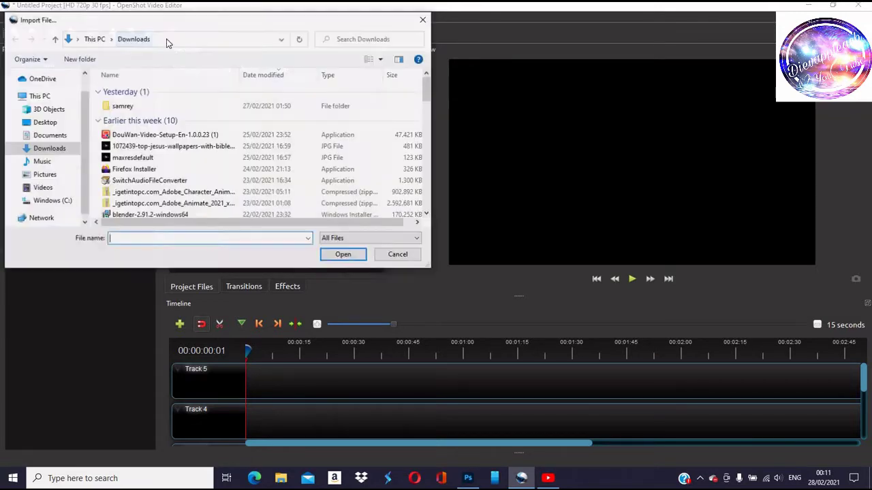
scroll(175, 123, "down", 1)
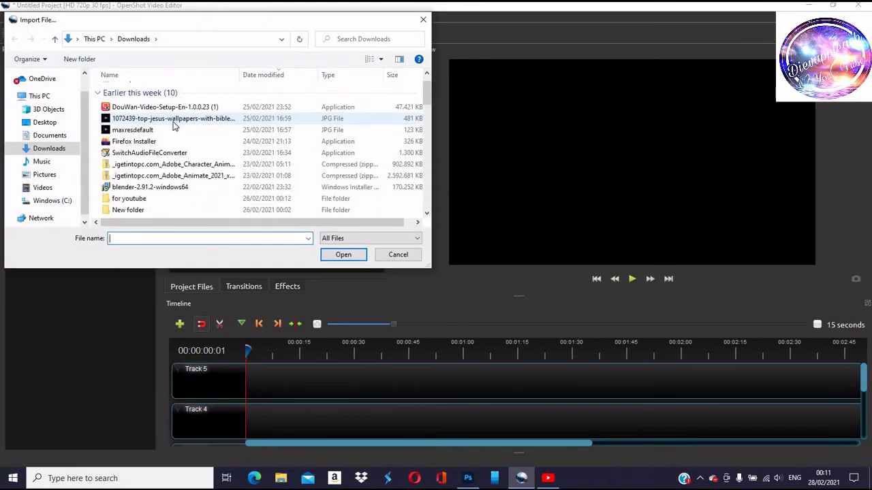
left_click(158, 209)
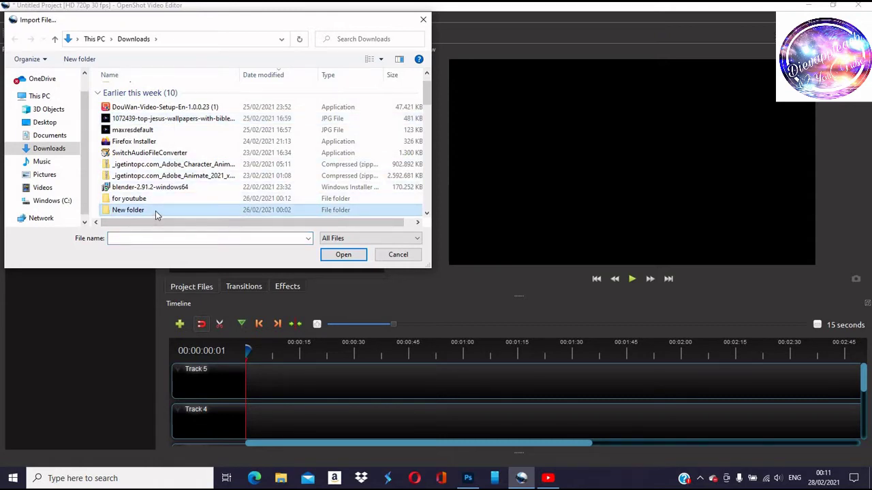
double_click(158, 210)
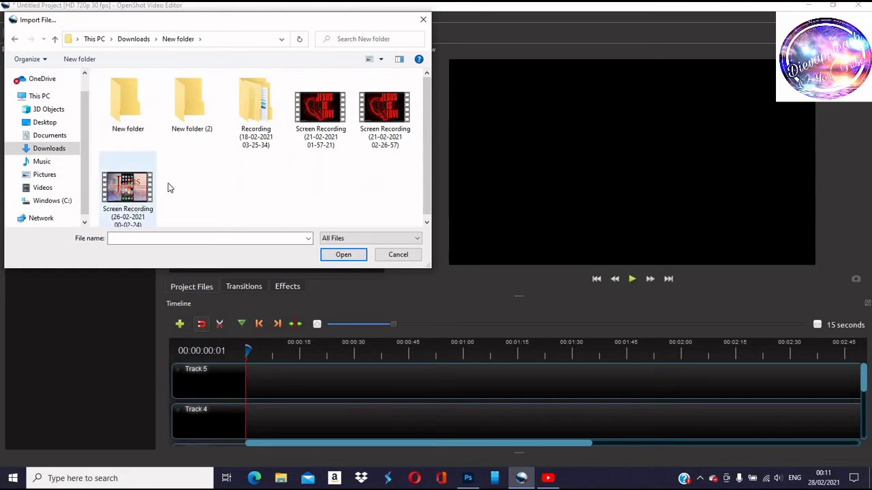
left_click(132, 192)
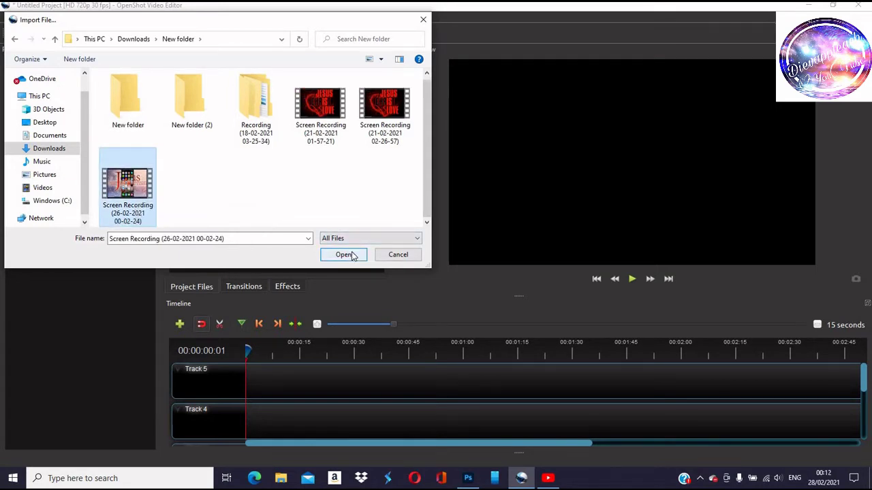
left_click(344, 255)
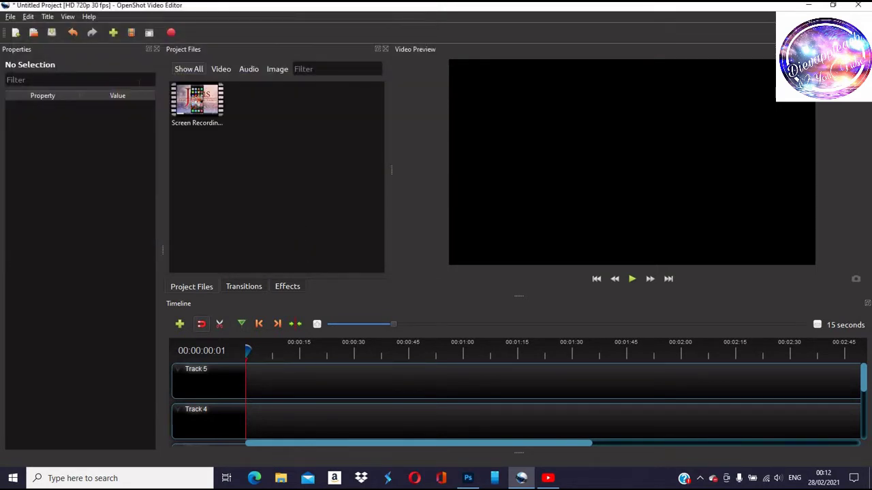
Step: Import the MKV file video (1) from the Downloads folder into the project files
left_click(113, 38)
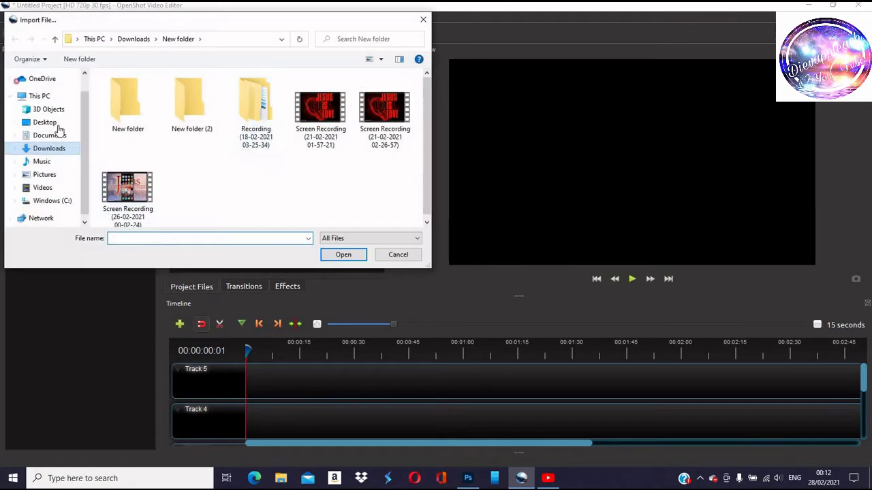
left_click(49, 148)
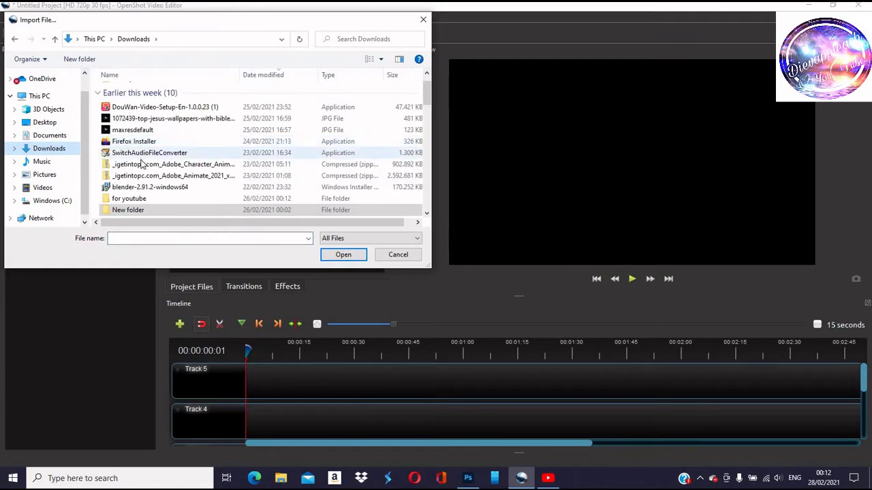
scroll(134, 141, "down", 1)
left_click(139, 172)
scroll(139, 172, "down", 2)
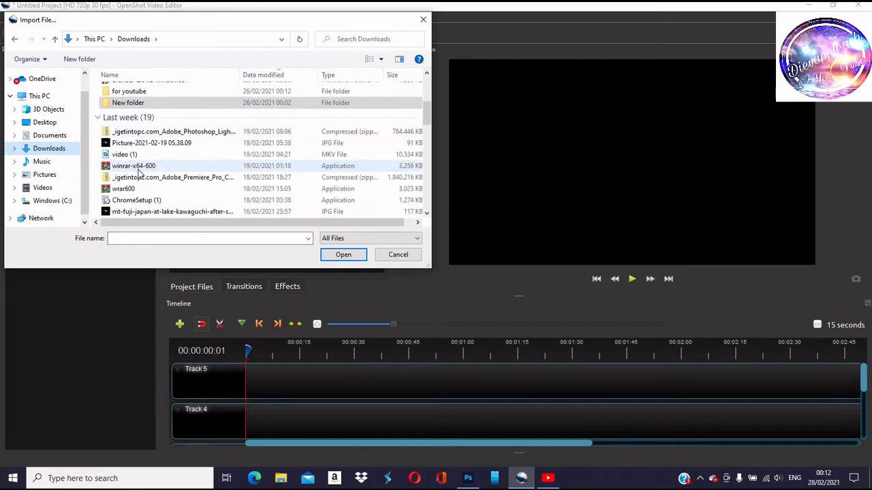
left_click(138, 155)
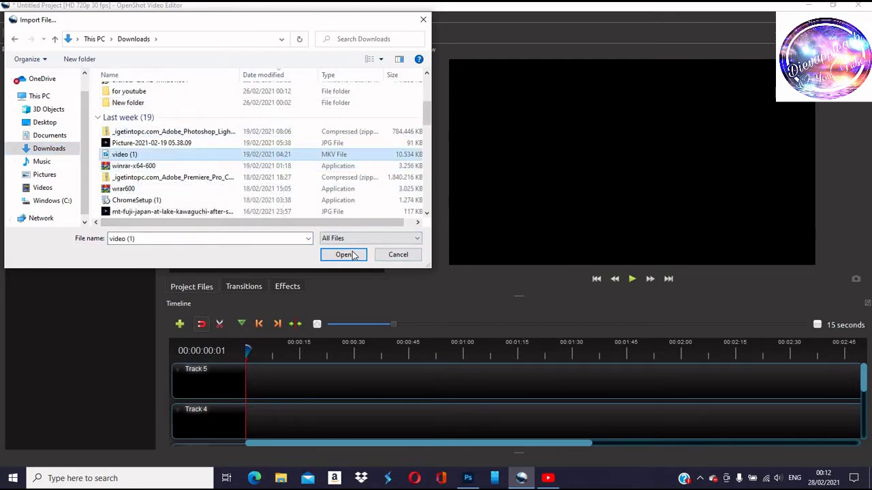
left_click(350, 254)
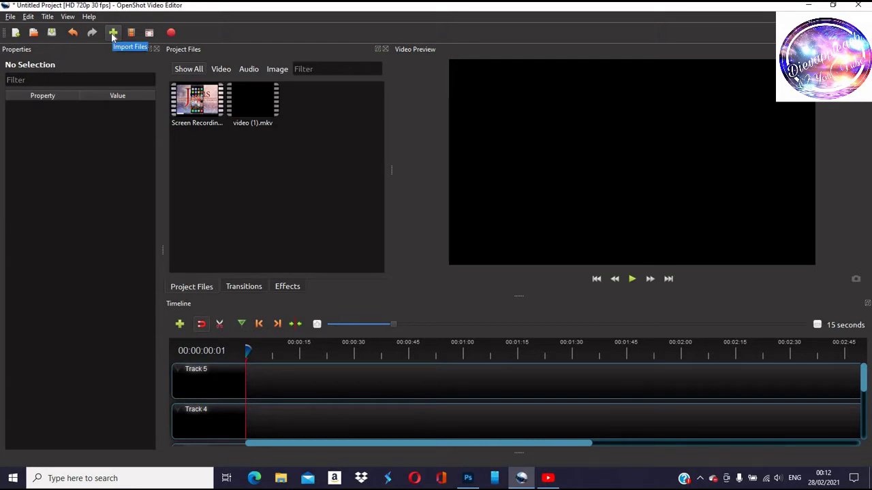
Step: Import the logo image Picture-2021-02-19 05.38.09 from the Downloads folder into the project files
left_click(113, 36)
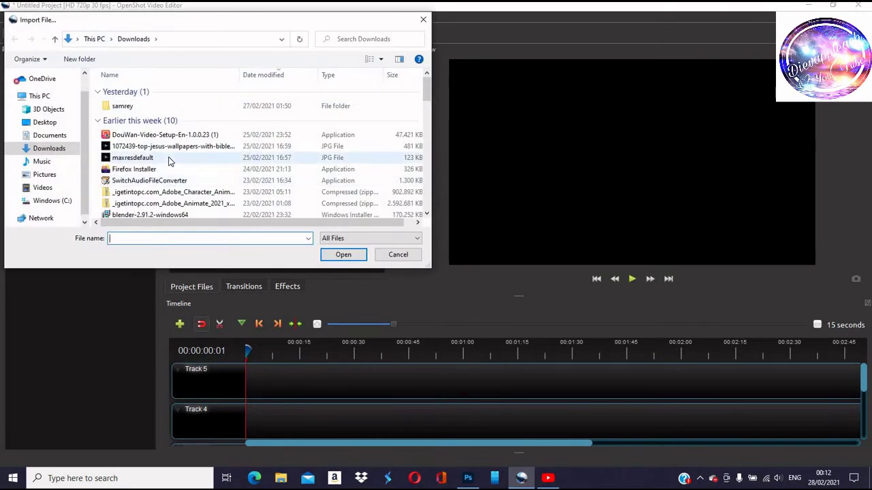
scroll(170, 159, "down", 1)
scroll(169, 159, "up", 1)
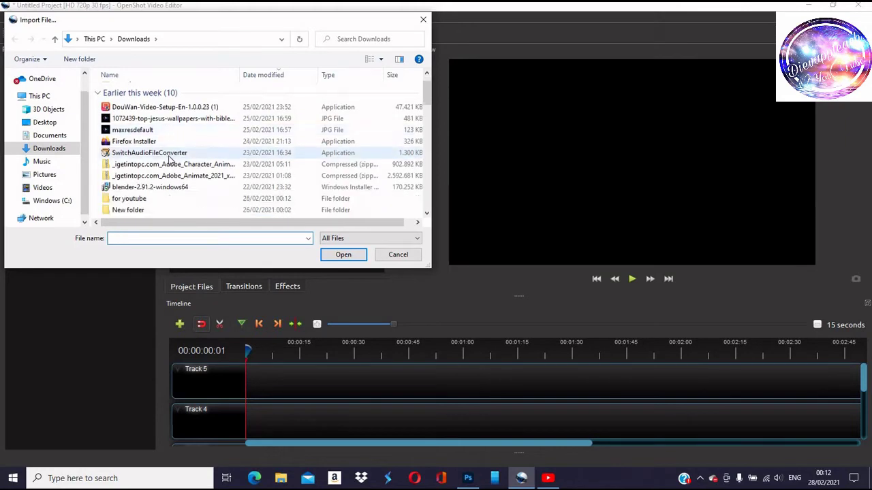
scroll(170, 158, "down", 3)
left_click(164, 178)
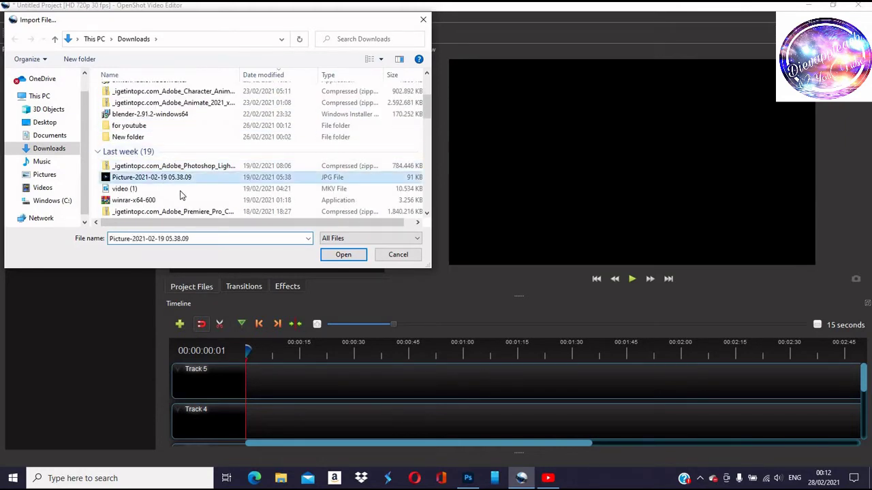
left_click(343, 255)
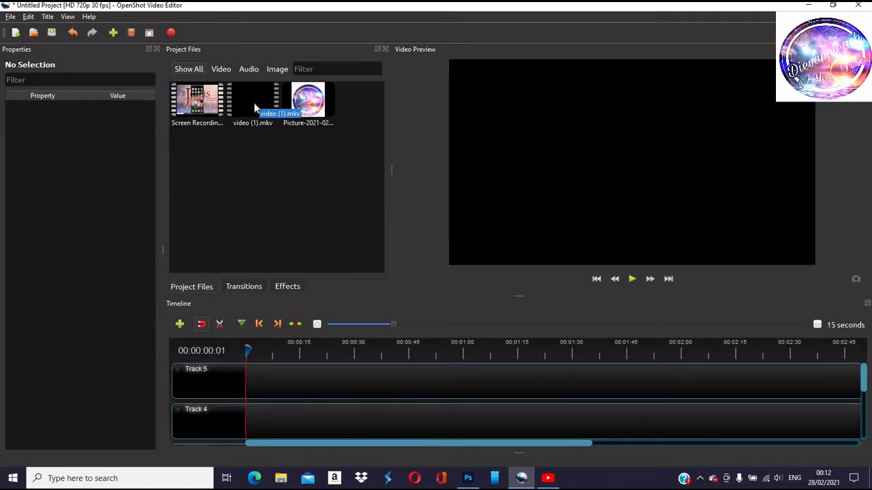
Step: Place video (1).mkv at the start of Track 4 and the screen recording clip directly after it
left_click_drag(255, 108, 221, 428)
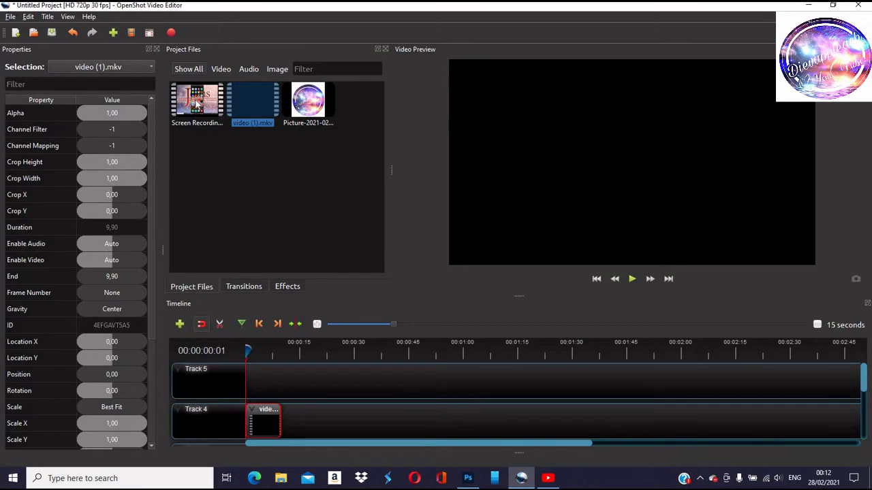
left_click_drag(196, 100, 283, 402)
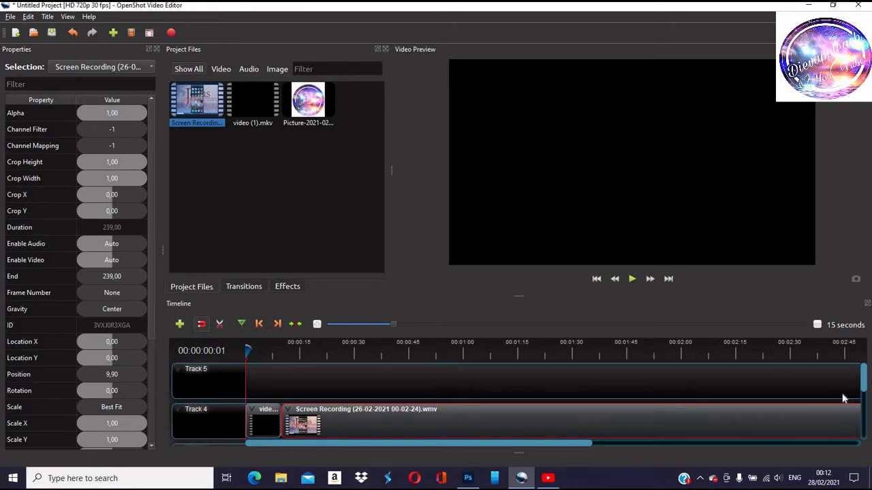
left_click(818, 325)
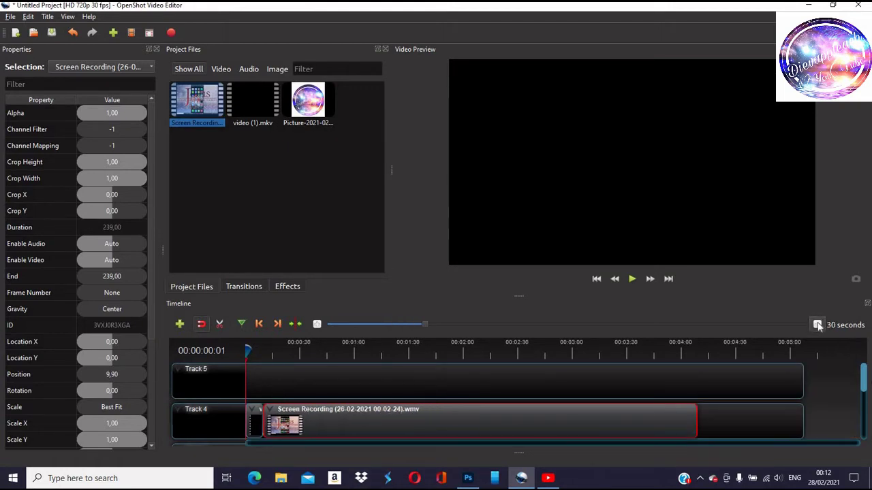
left_click(818, 325)
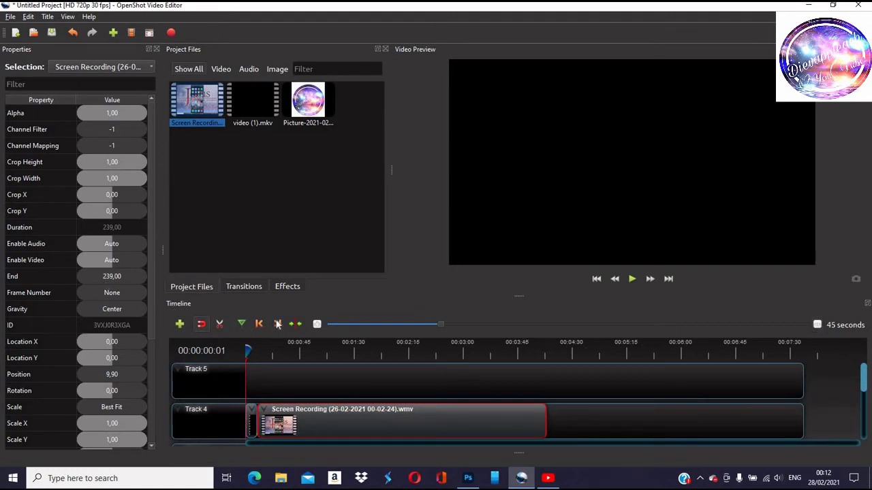
left_click(317, 325)
left_click(316, 324)
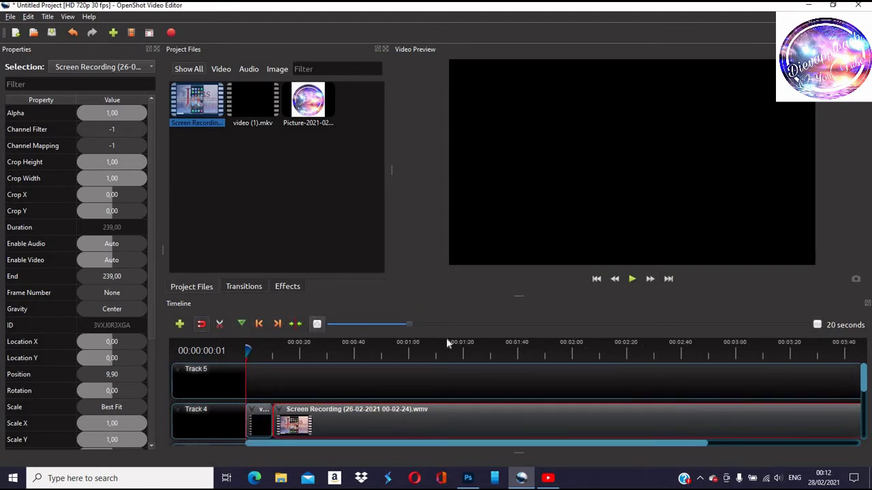
Step: Place the logo picture on Track 5 from the screen recording's start and extend it to about 238.7 seconds, matching the recording's end
left_click(305, 107)
left_click_drag(305, 107, 275, 376)
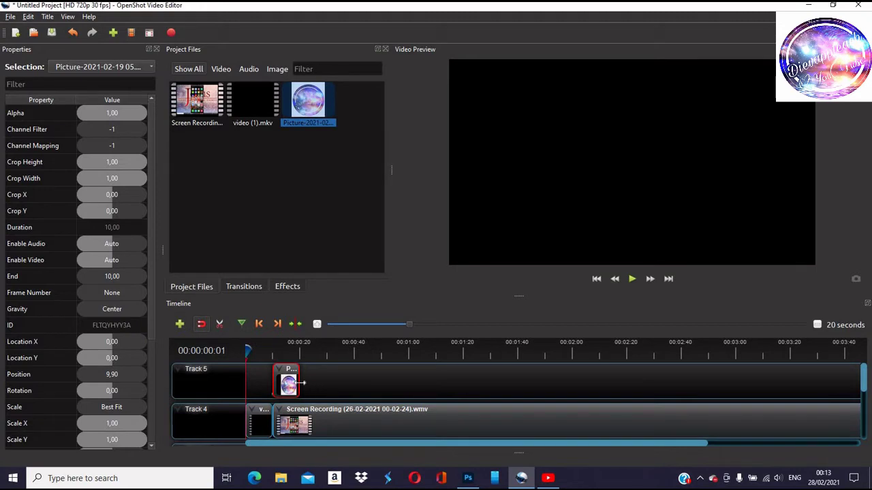
left_click_drag(300, 384, 865, 395)
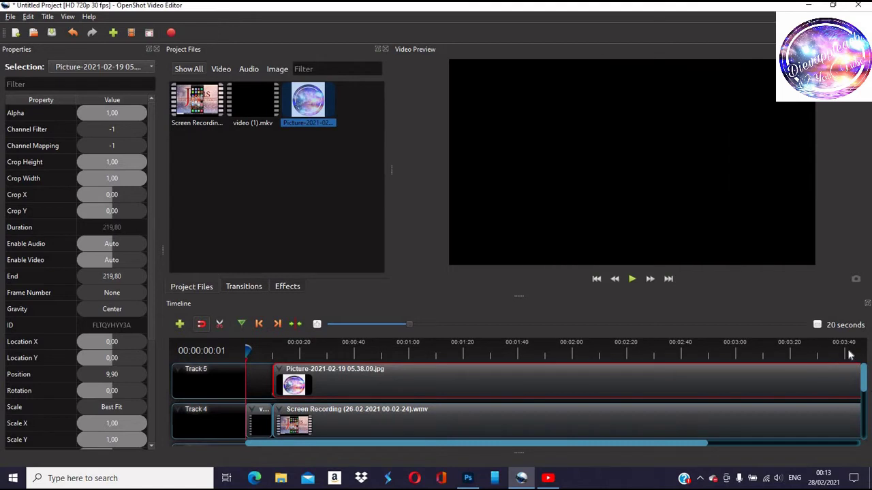
left_click(818, 325)
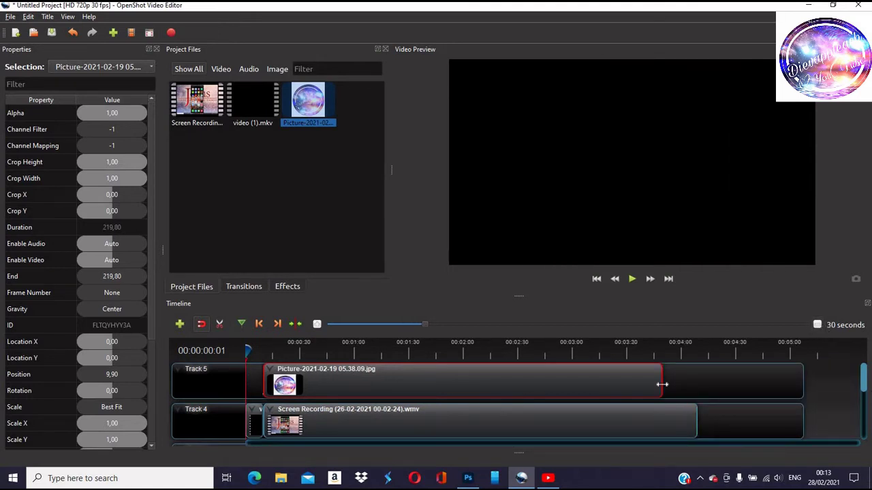
left_click_drag(668, 384, 696, 384)
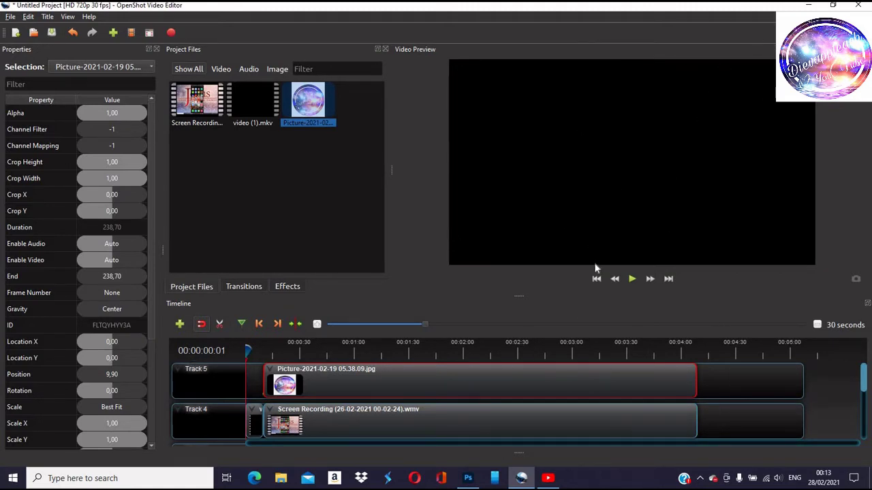
Step: Preview the intro clip up to the start of the screen recording, with the timeline scale at 20 seconds
left_click(630, 278)
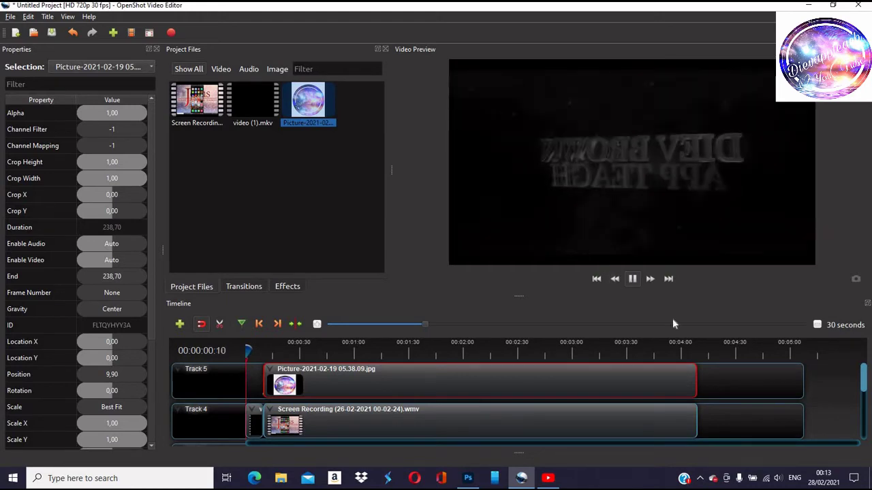
left_click(316, 325)
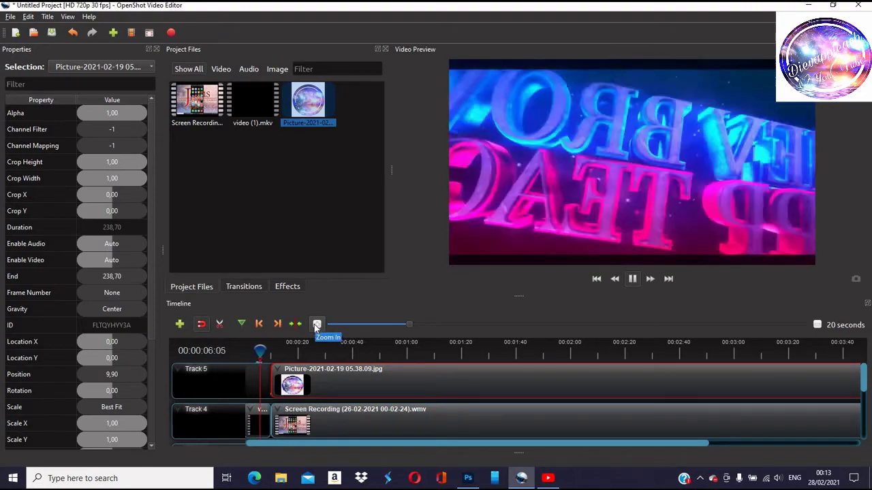
left_click(633, 279)
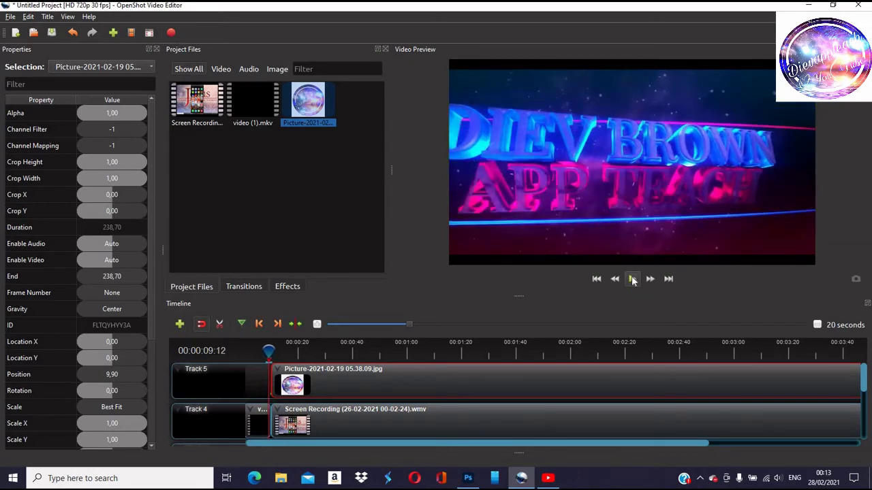
left_click(632, 279)
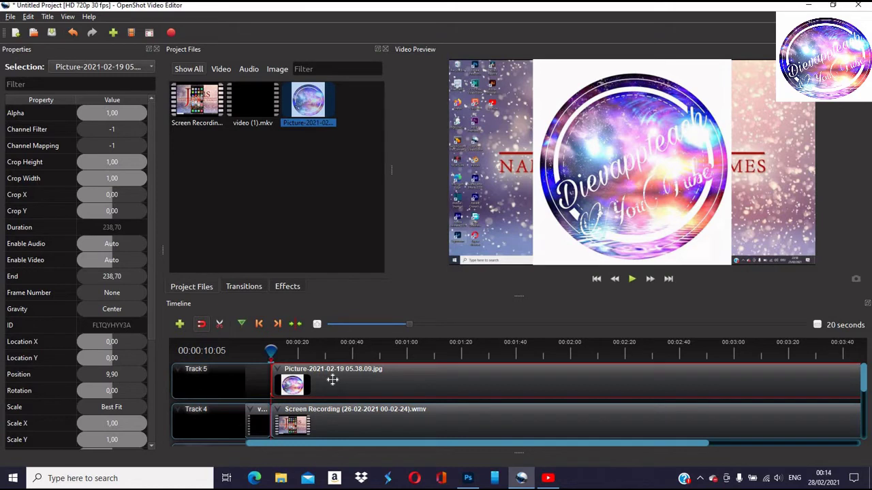
Step: Scale the logo picture on Track 5 down to Scale X 0.21 and Scale Y 0.24
left_click(333, 428)
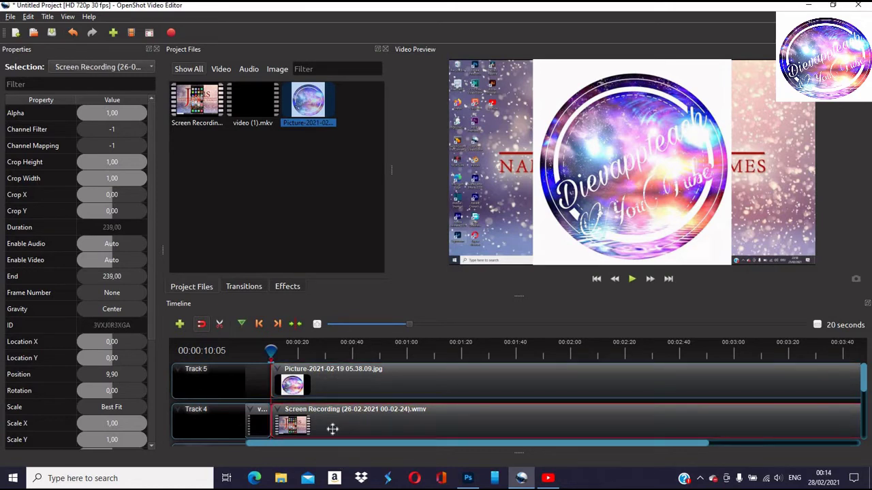
left_click(414, 376)
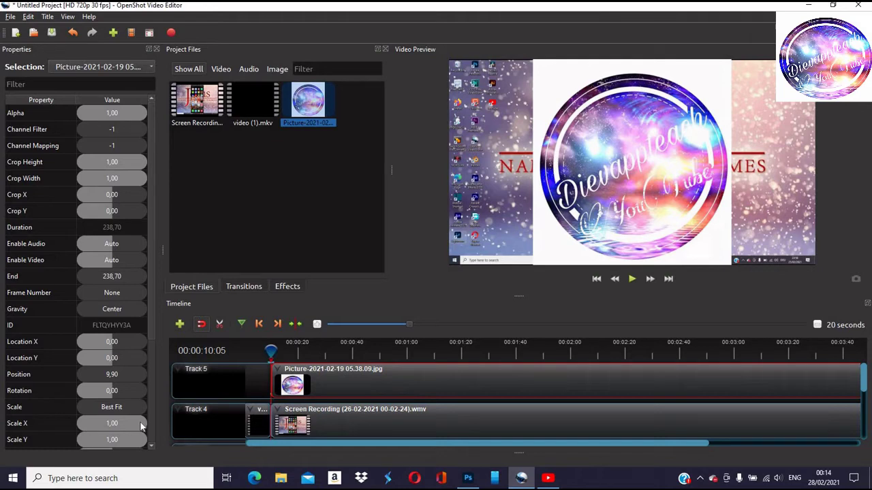
left_click_drag(140, 426, 92, 425)
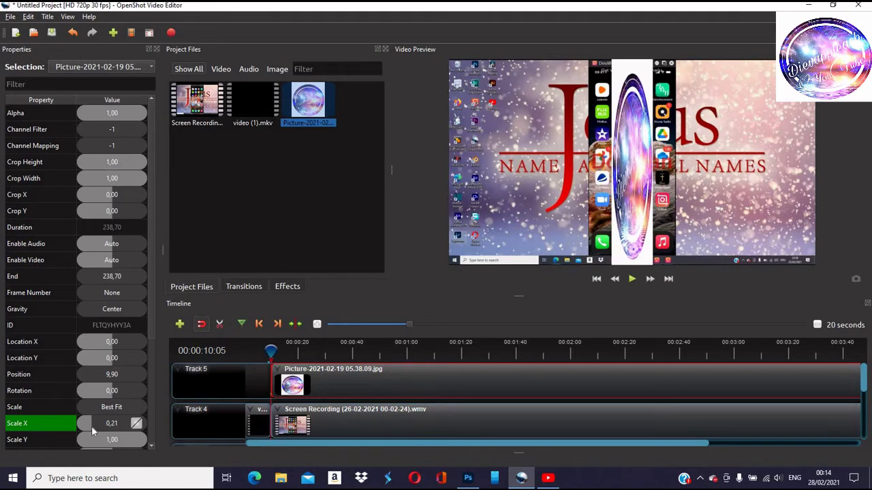
left_click(126, 442)
left_click_drag(126, 446, 100, 442)
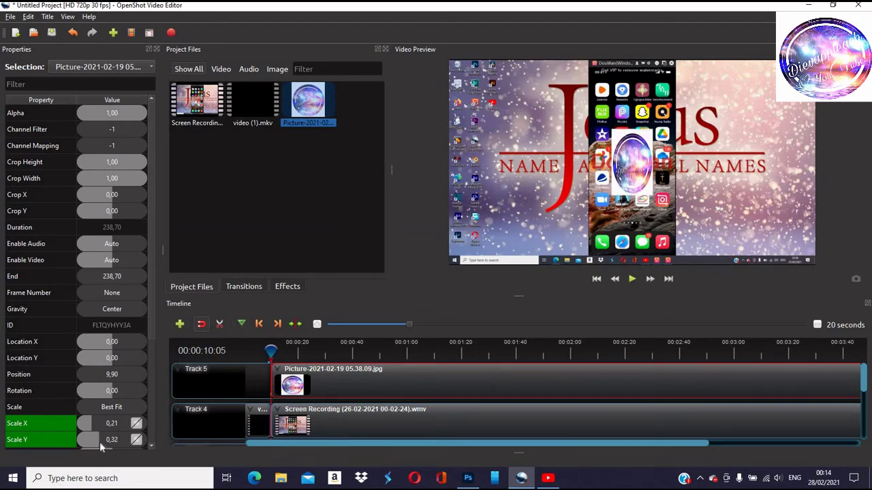
left_click_drag(100, 442, 97, 442)
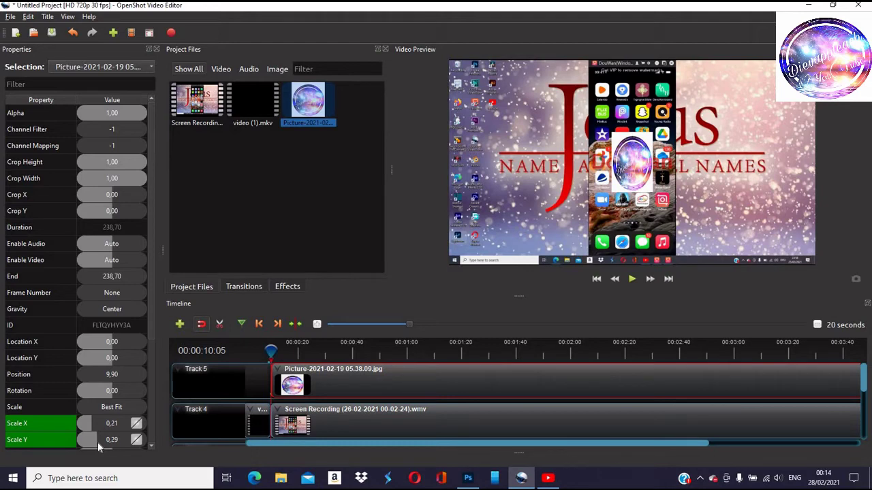
left_click_drag(92, 442, 121, 425)
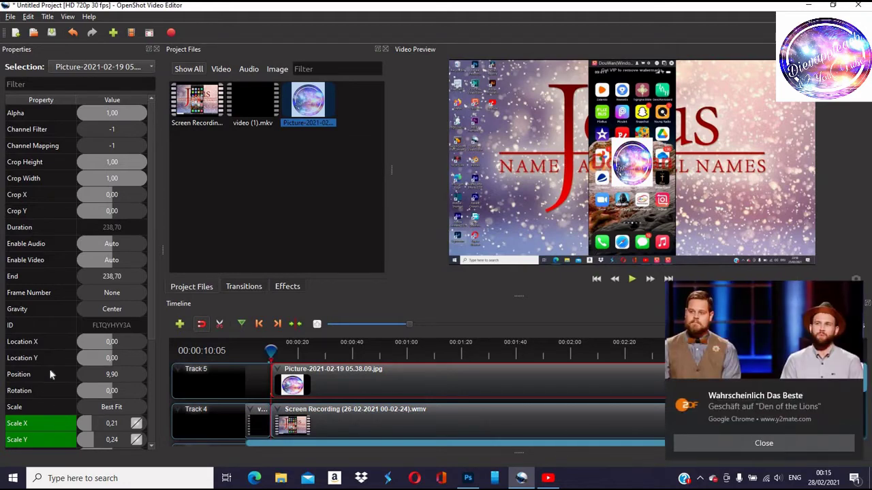
Step: Move the logo picture to the frame's upper-right corner with Location X 0.43 and Location Y -0.38
left_click_drag(113, 349, 129, 343)
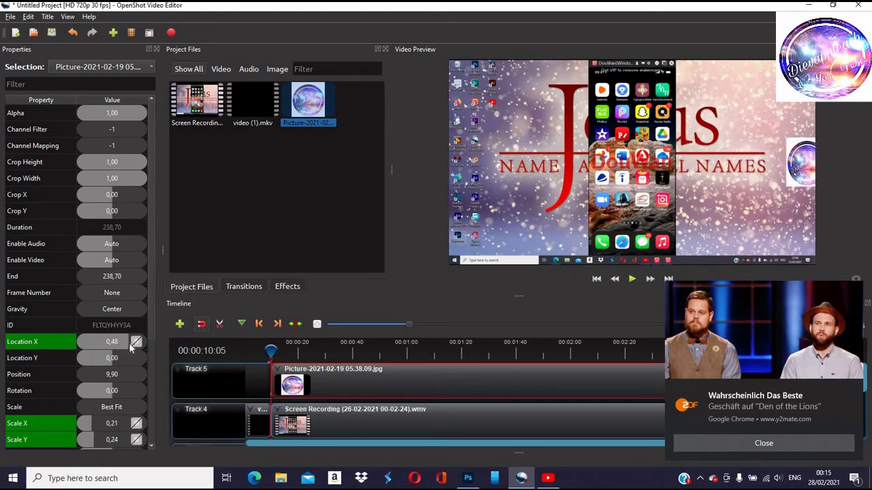
left_click_drag(132, 347, 125, 347)
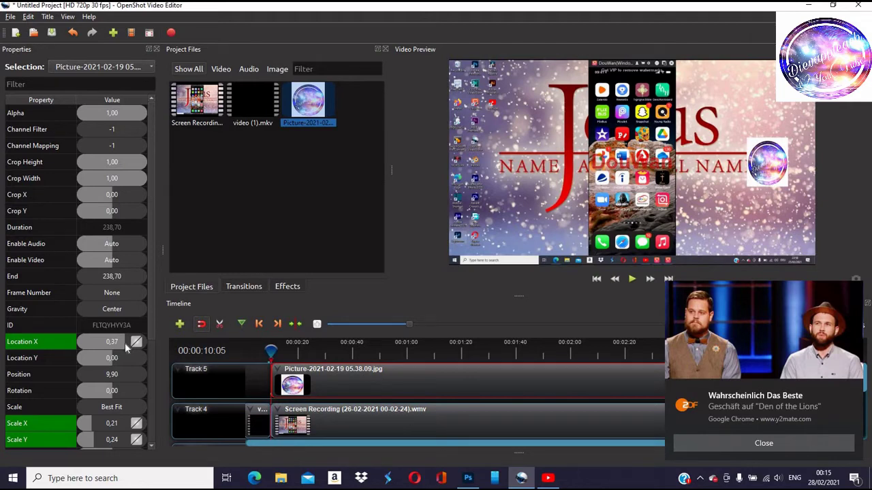
left_click(117, 343)
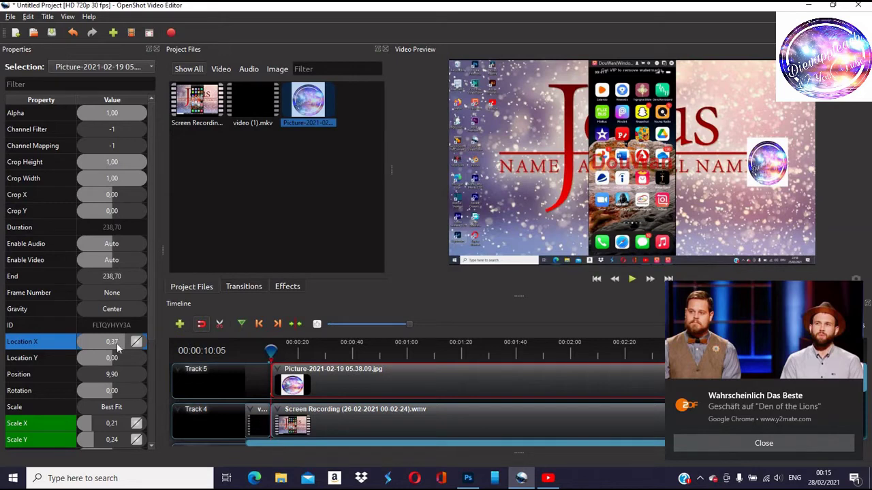
left_click_drag(121, 346, 128, 346)
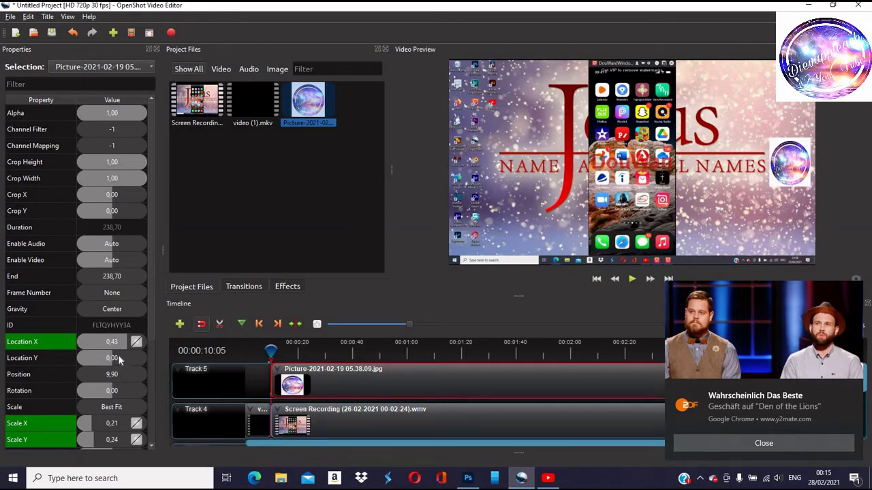
left_click_drag(120, 360, 130, 361)
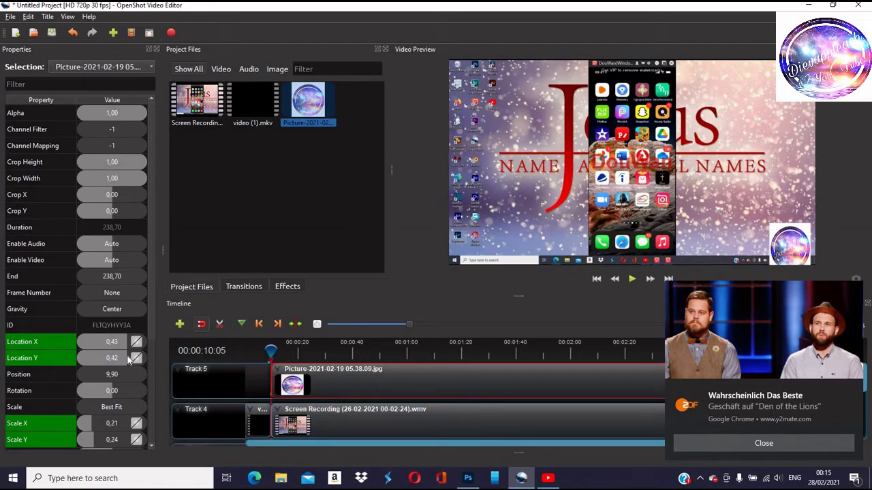
left_click_drag(130, 360, 99, 363)
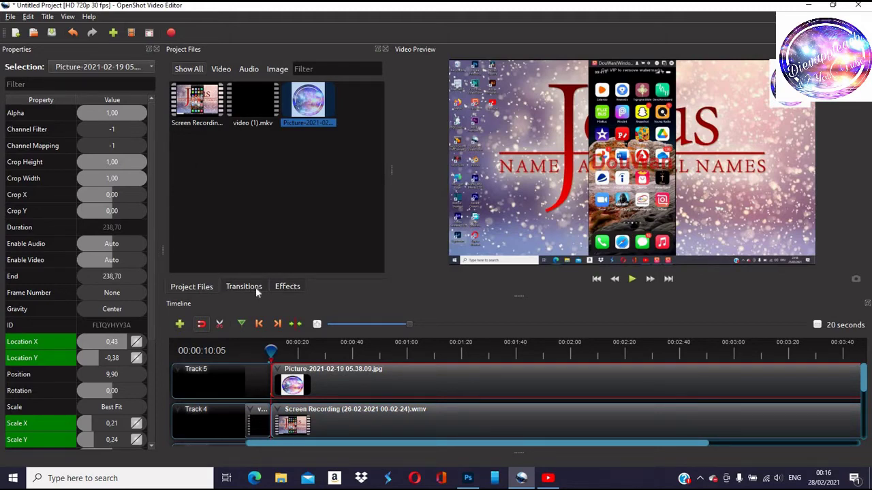
Step: Show the available effects and select Pixelate
left_click(304, 284)
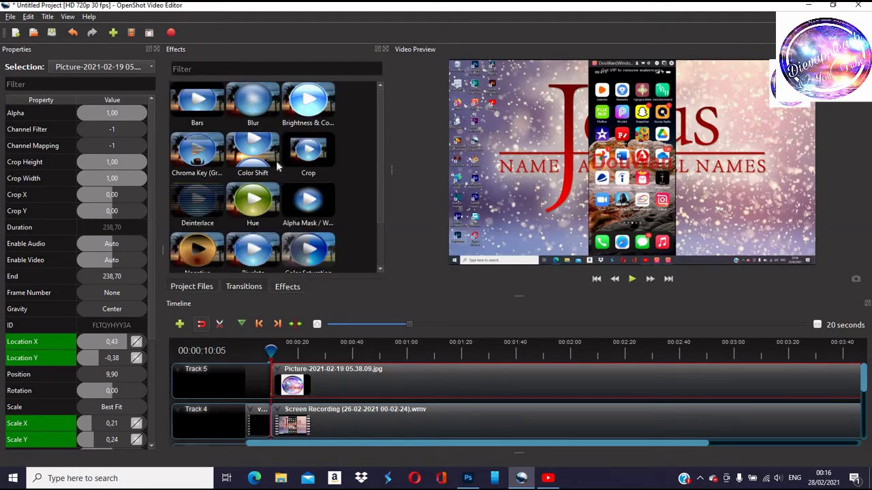
scroll(256, 228, "down", 2)
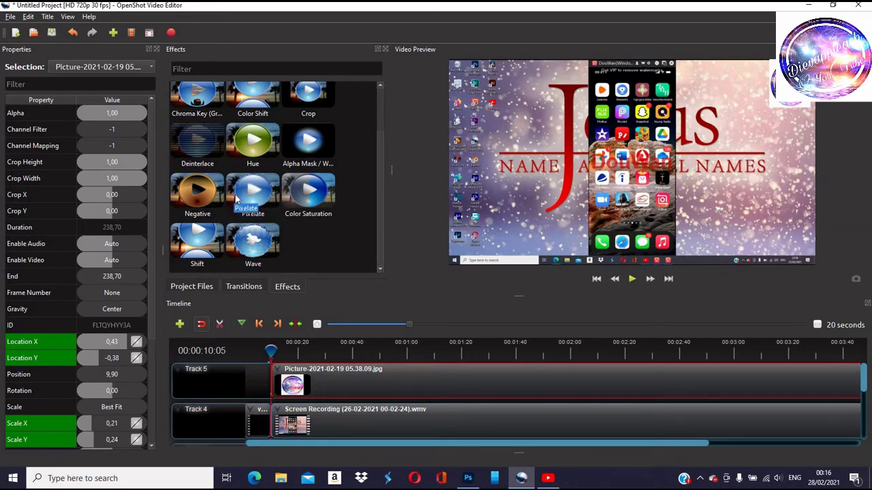
left_click_drag(254, 198, 239, 216)
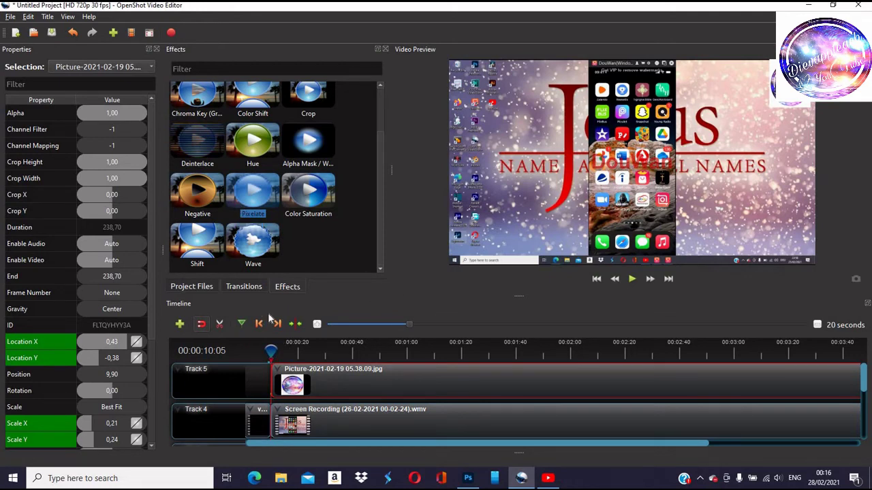
Step: Play on to about 19 seconds and split the screen recording on Track 4 near 0:20 and near 1:05
left_click(631, 279)
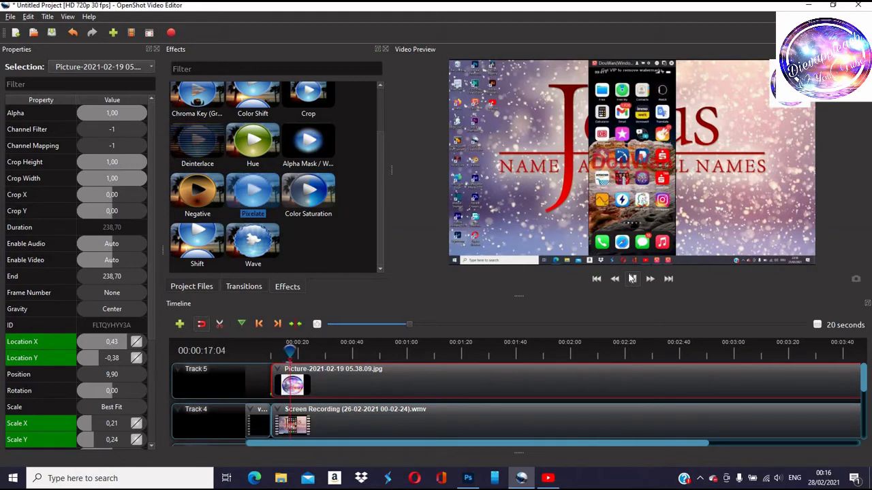
left_click(632, 279)
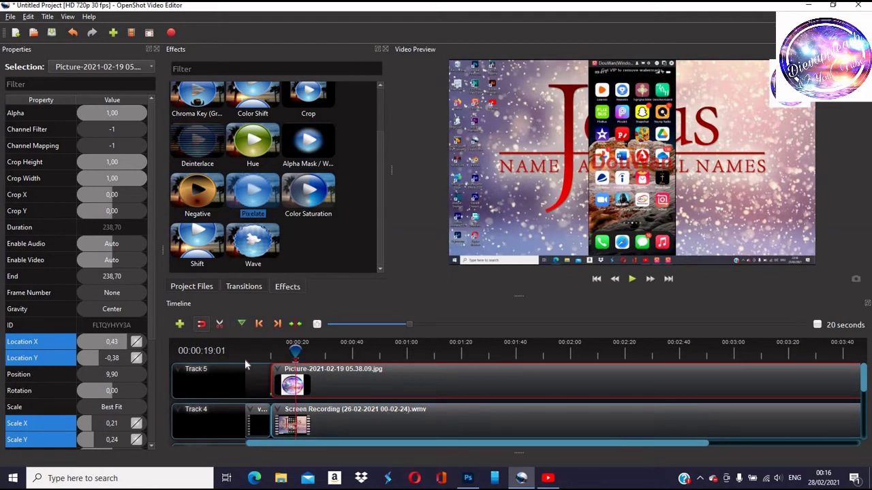
left_click(225, 329)
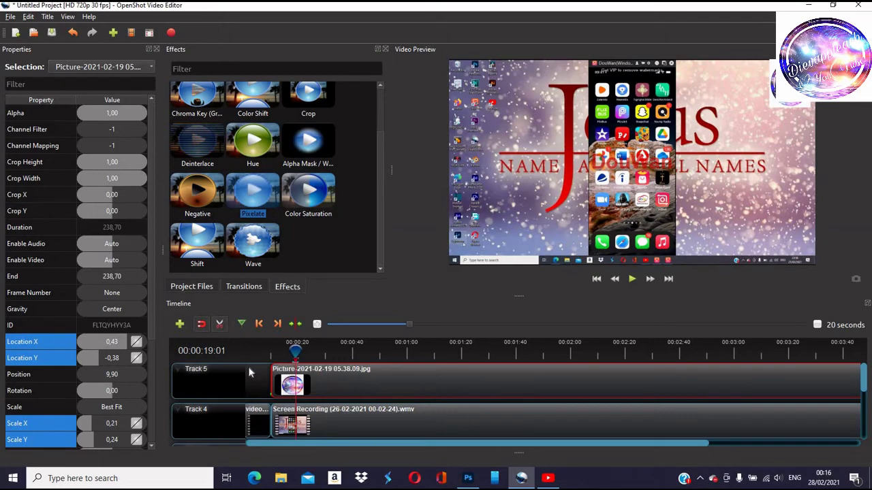
left_click(300, 413)
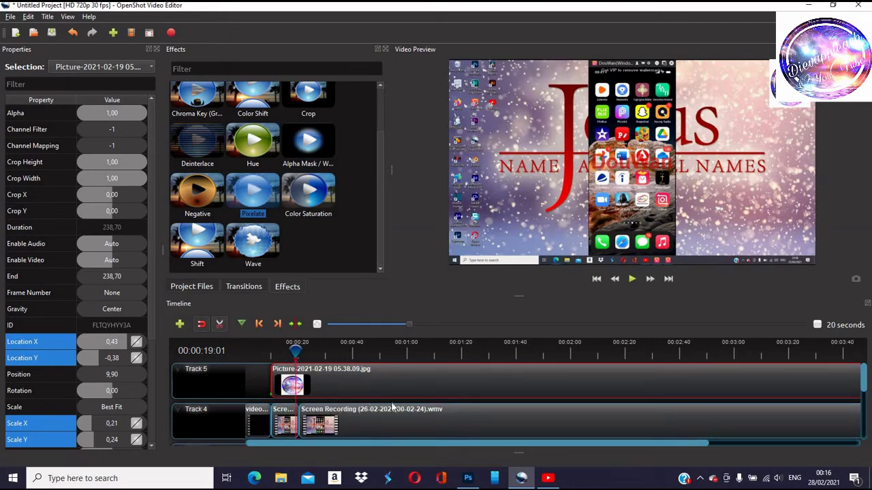
left_click(423, 412)
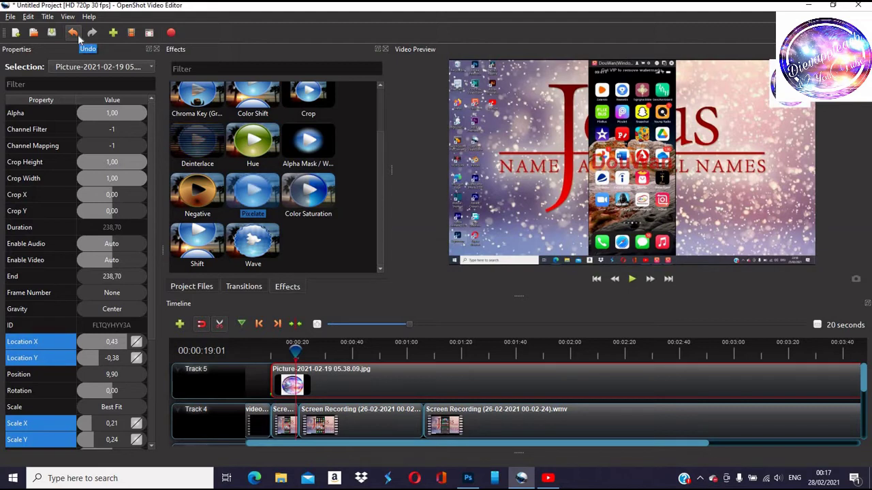
left_click(218, 325)
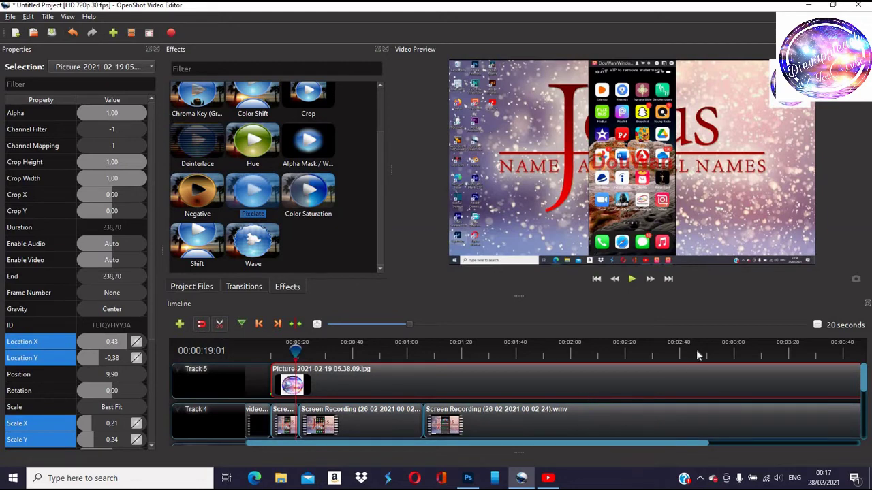
left_click(220, 323)
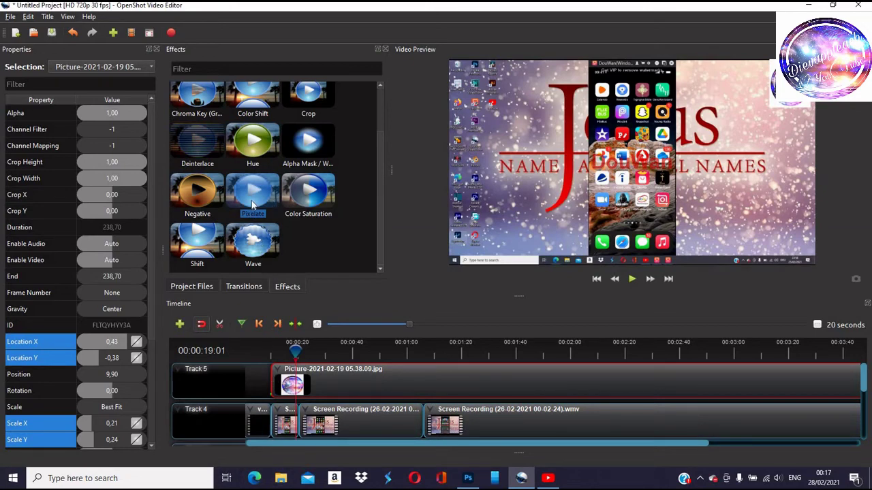
Step: Apply the Pixelate effect to the middle screen recording segment on Track 4 and open the effect's properties
left_click_drag(252, 204, 310, 416)
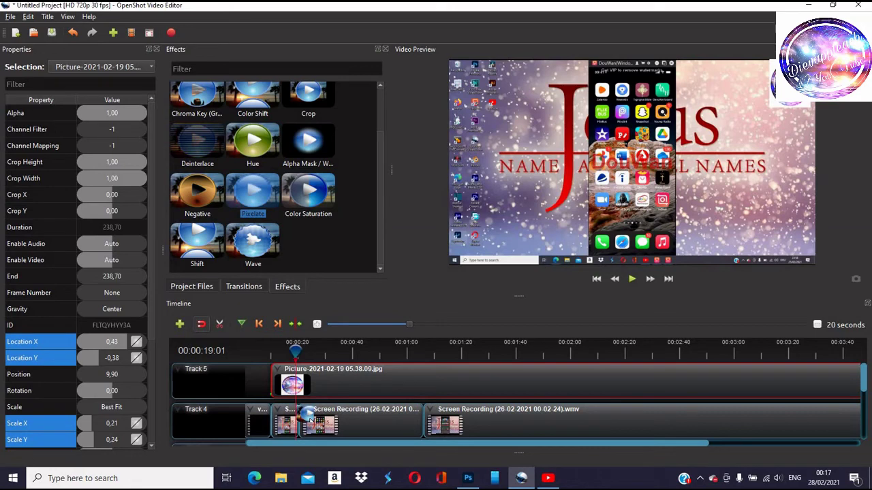
left_click_drag(310, 419, 316, 420)
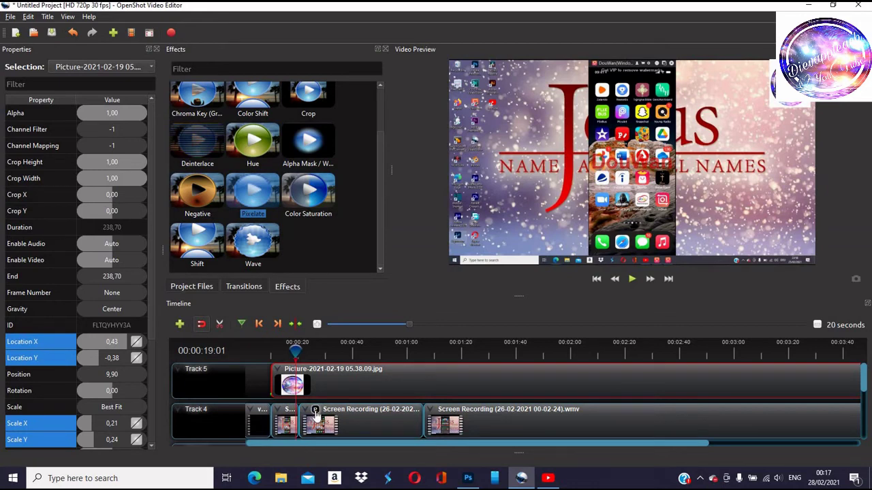
left_click(315, 411)
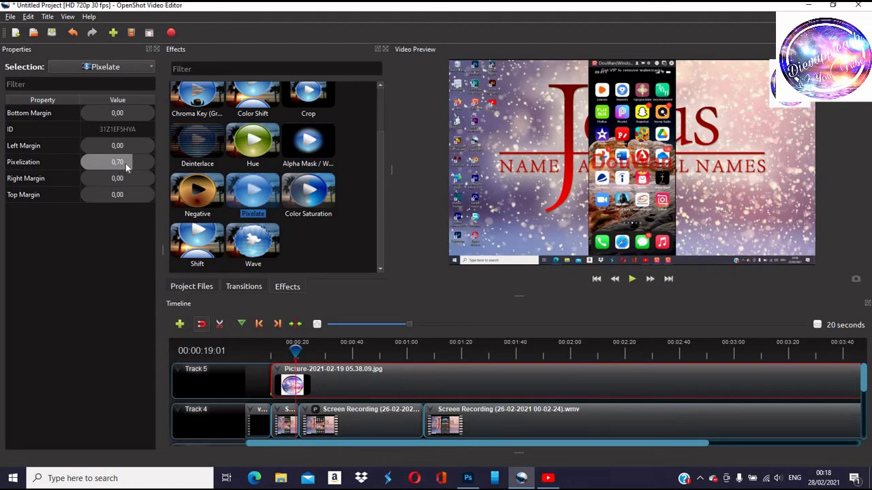
Step: Set the effect's Pixelization to 0.89, playing the preview into the pixelated segment to check it
left_click_drag(125, 163, 141, 168)
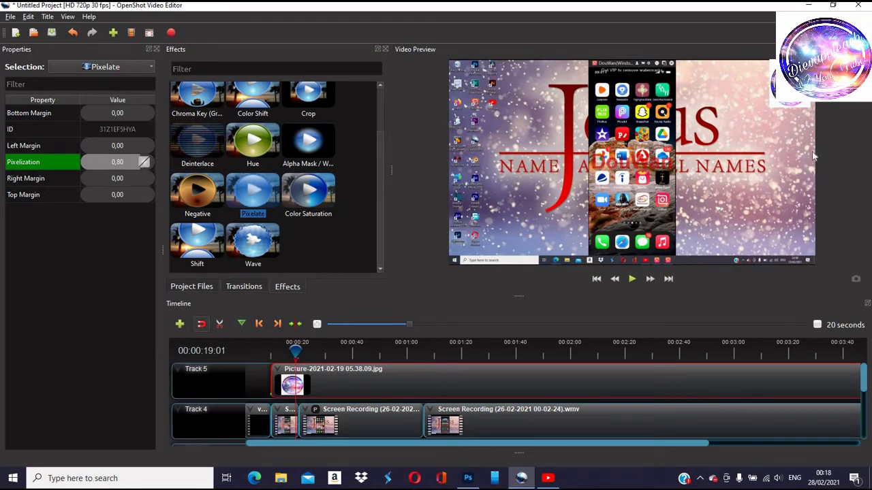
left_click(631, 280)
key("space")
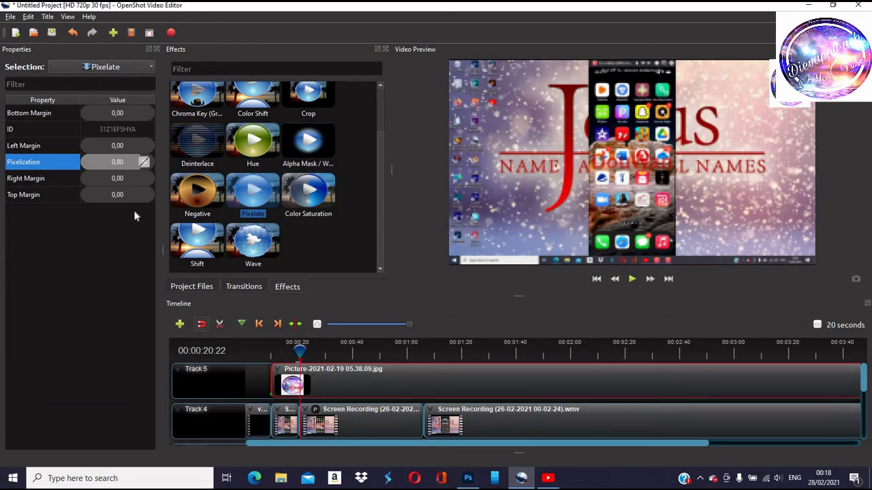
left_click_drag(142, 163, 148, 168)
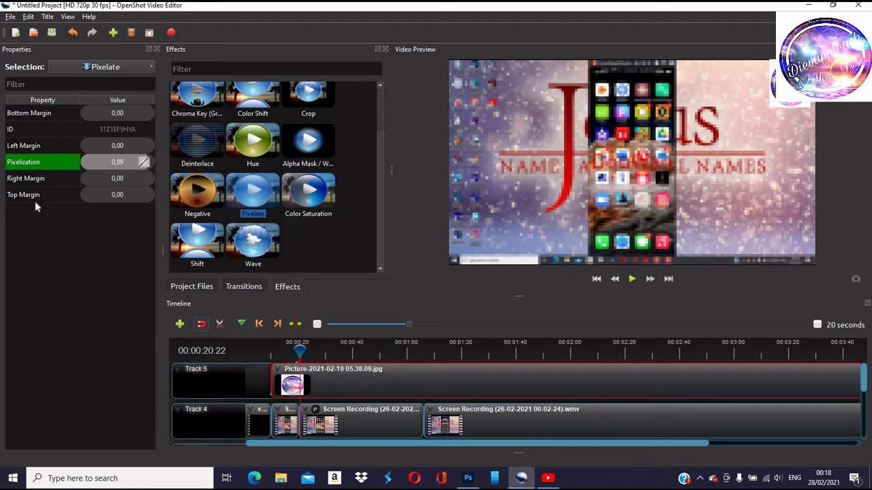
Step: Limit the pixelated area by setting the Right Margin to 0.53 and the Top Margin to 0.56
left_click_drag(136, 181, 121, 181)
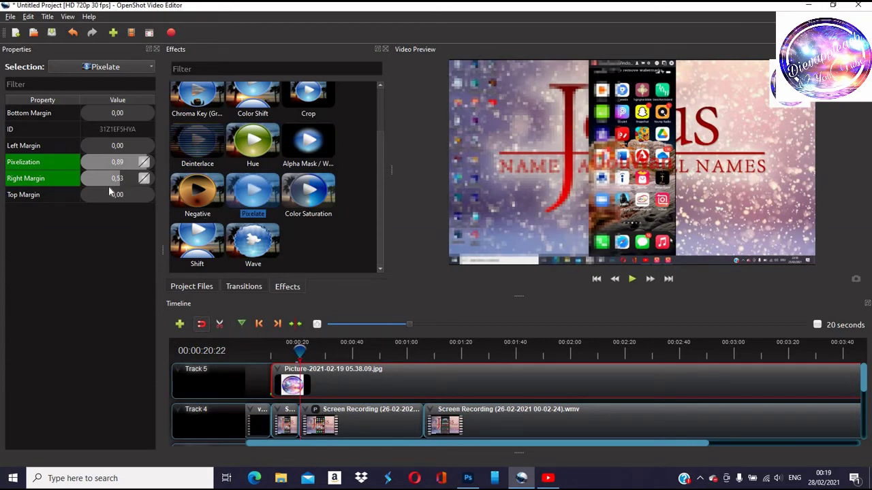
left_click(134, 200)
left_click(123, 200)
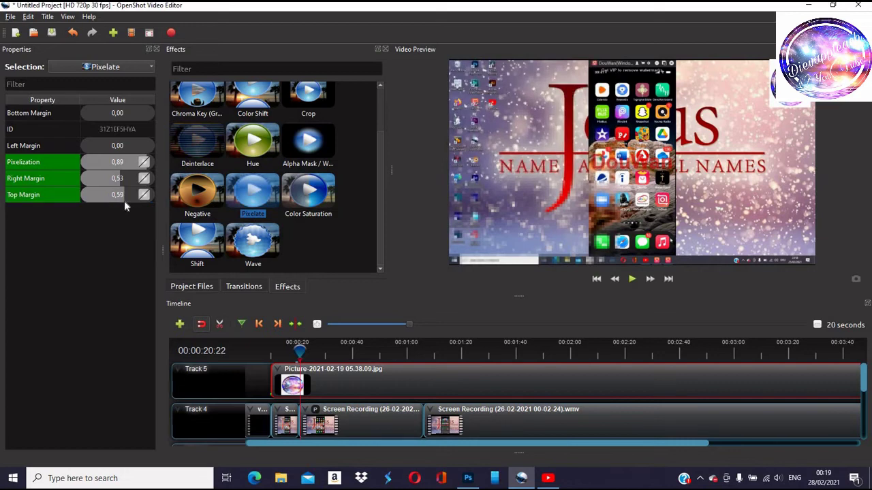
left_click_drag(124, 200, 116, 206)
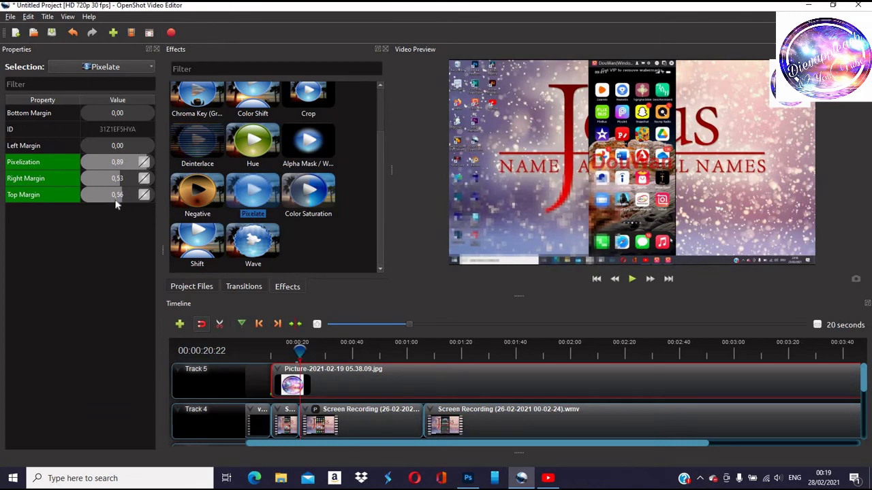
Step: Adjust the Pixelate area by setting the Left Margin to 0.24, the Right Margin to 0.60 and the Top Margin to 0.55
left_click(135, 152)
left_click_drag(134, 152, 124, 195)
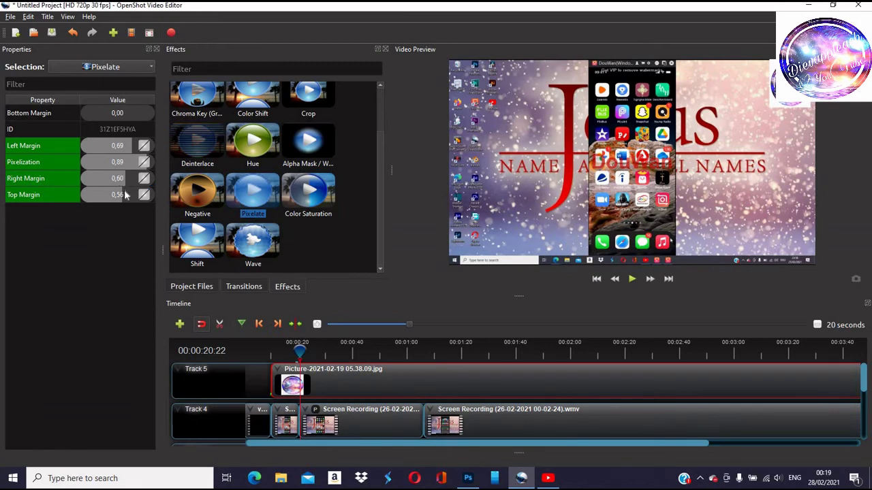
left_click_drag(129, 147, 99, 151)
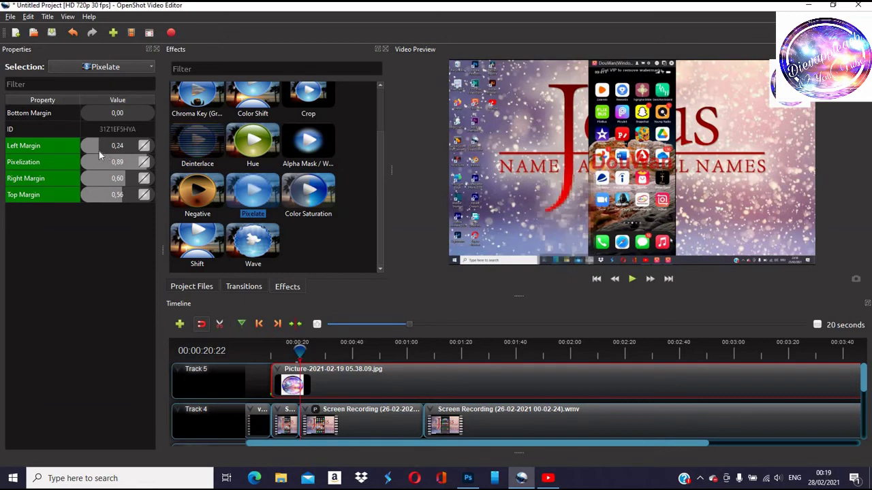
left_click(124, 196)
left_click_drag(125, 196, 122, 199)
Step: Readjust the Pixelate area with a Right Margin of 0.39, a Top Margin of 0.42 and a Left Margin of 0.39
left_click(125, 184)
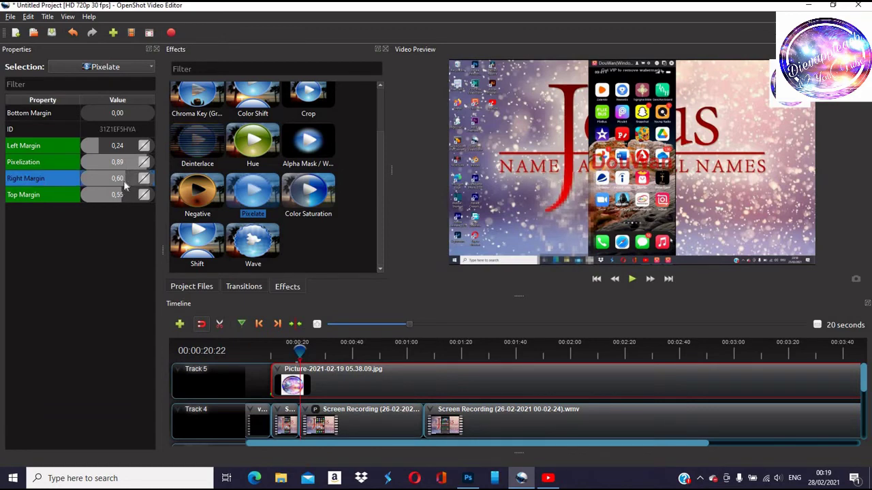
left_click_drag(125, 184, 111, 183)
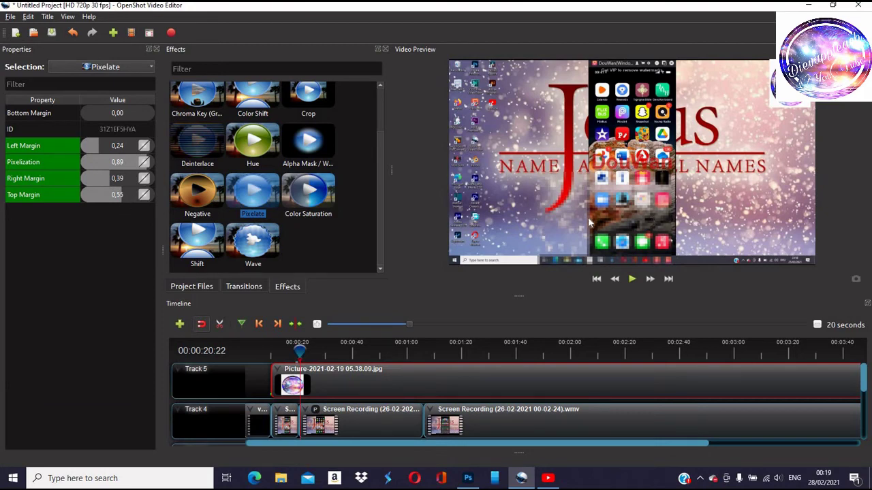
left_click(127, 198)
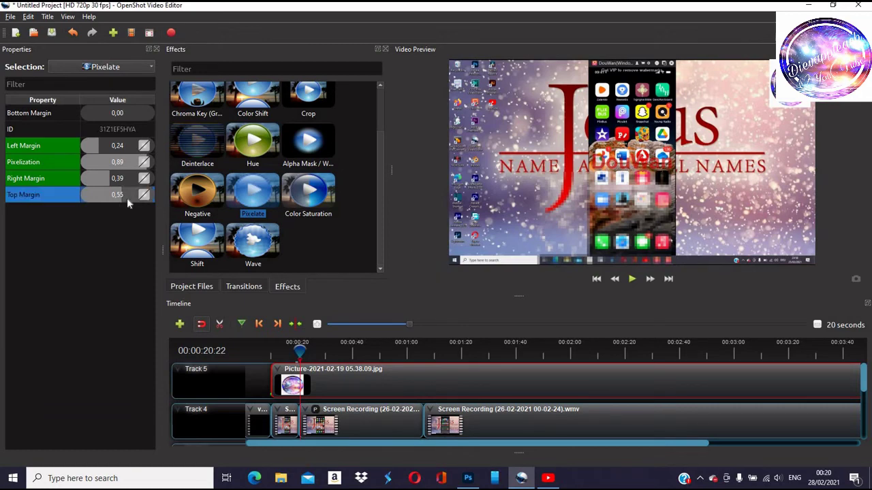
mouse_move(121, 197)
left_mouse_down()
mouse_move(98, 198)
mouse_move(113, 197)
left_mouse_up()
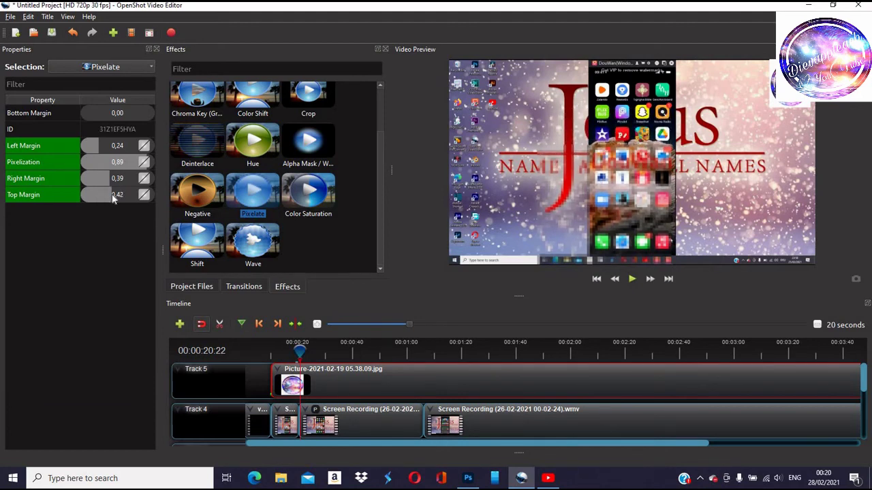
left_click(98, 146)
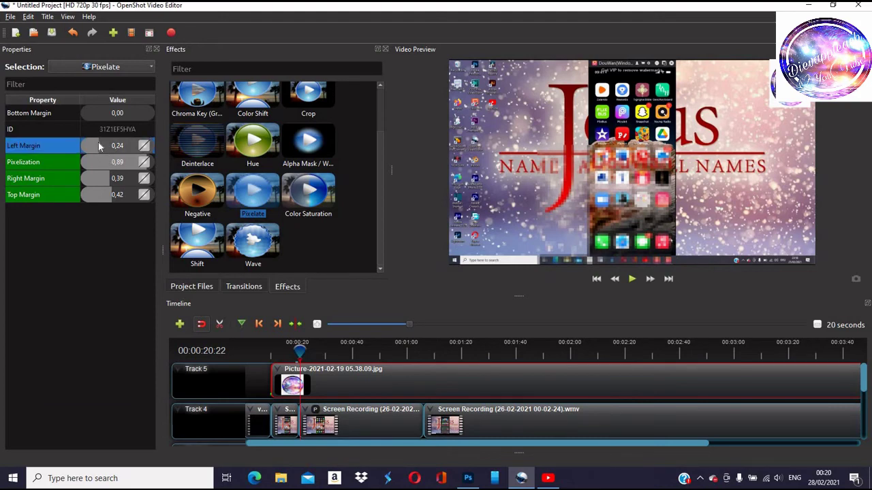
left_click_drag(99, 146, 110, 147)
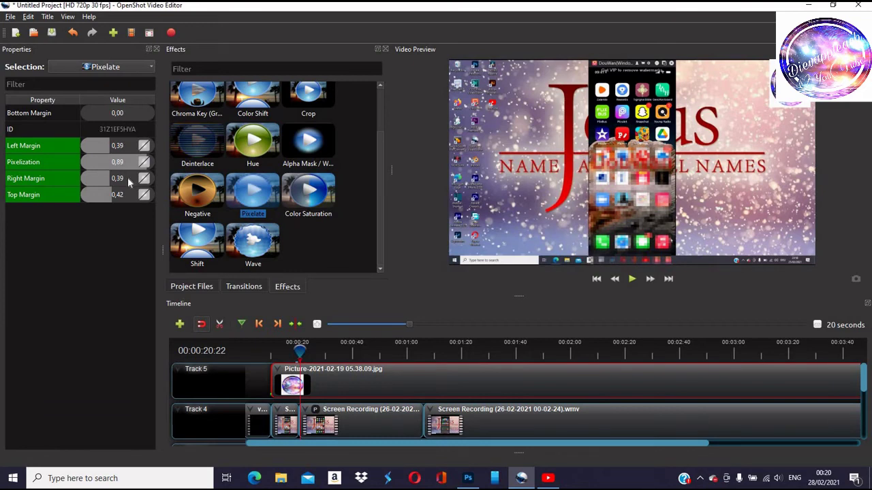
Step: Fine-tune the Pixelate area to a Right Margin of 0.38, a Top Margin of 0.55 and a Left Margin of 0.34
left_click_drag(112, 180, 123, 197)
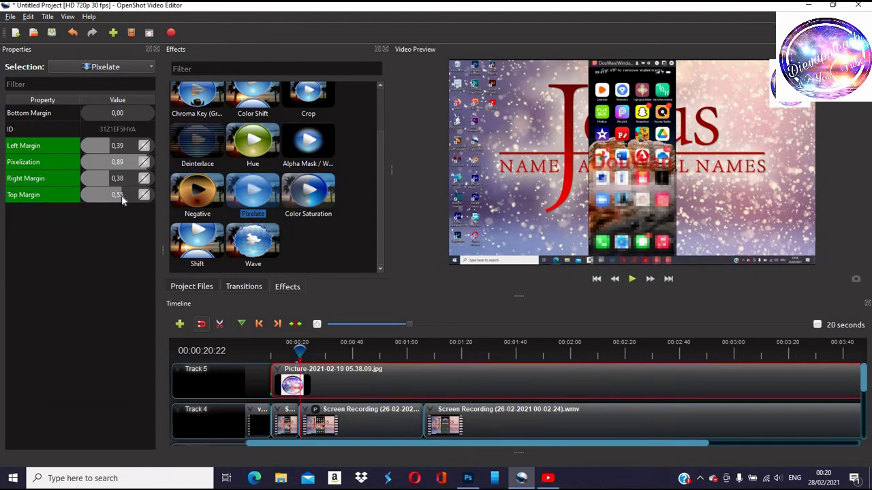
mouse_move(109, 147)
left_mouse_down()
mouse_move(121, 146)
mouse_move(103, 146)
left_mouse_up()
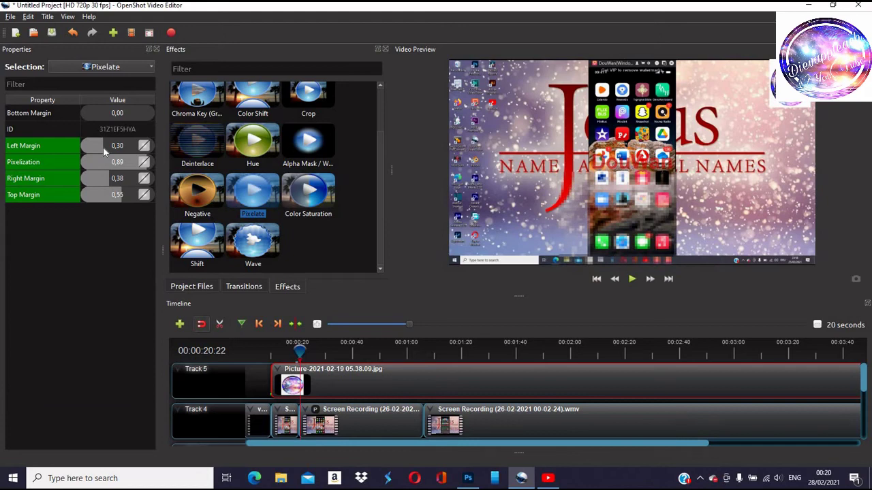
left_click_drag(103, 146, 106, 147)
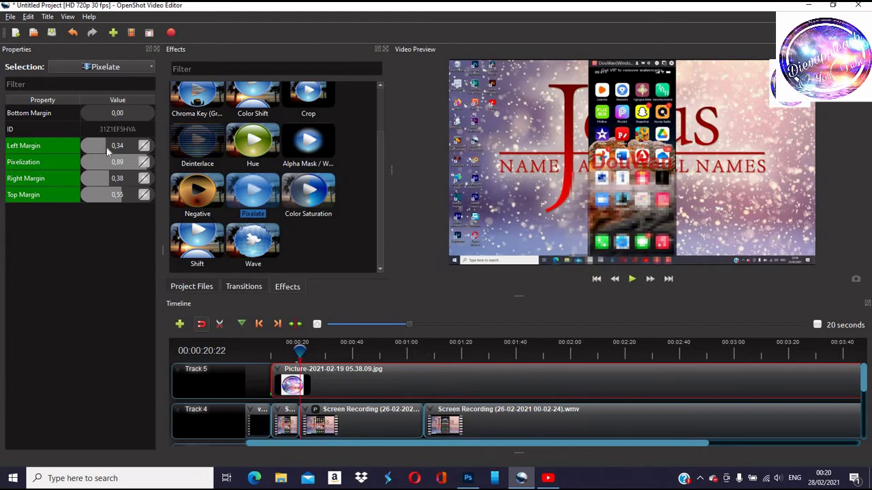
Step: Set the Pixelate effect's Bottom Margin to 0.18 and play the preview through the pixelated segment to about 1:06
left_click(85, 115)
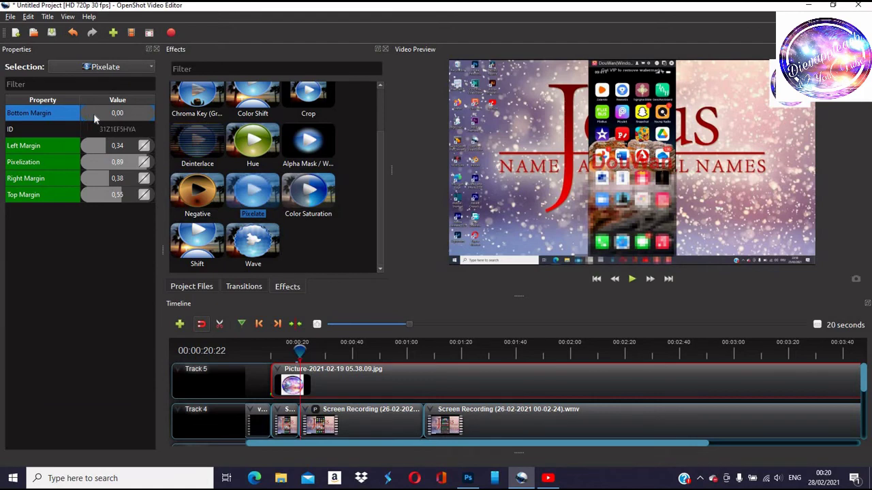
left_click(94, 117)
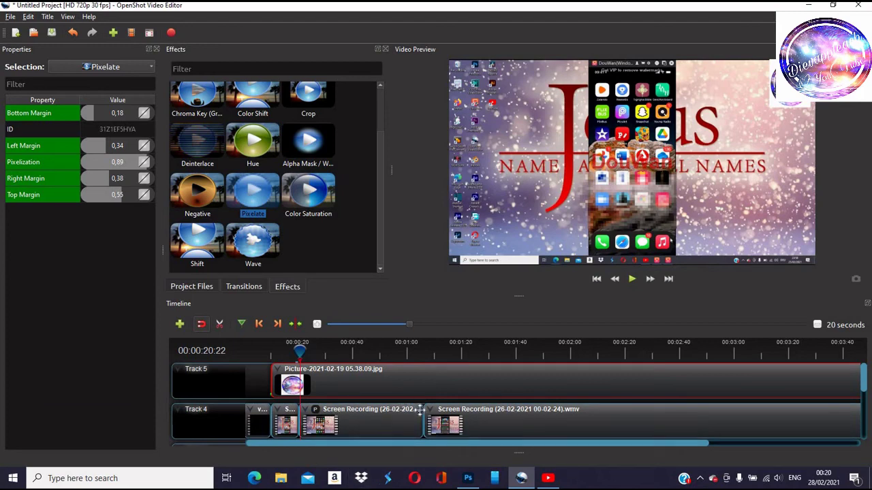
left_click(633, 279)
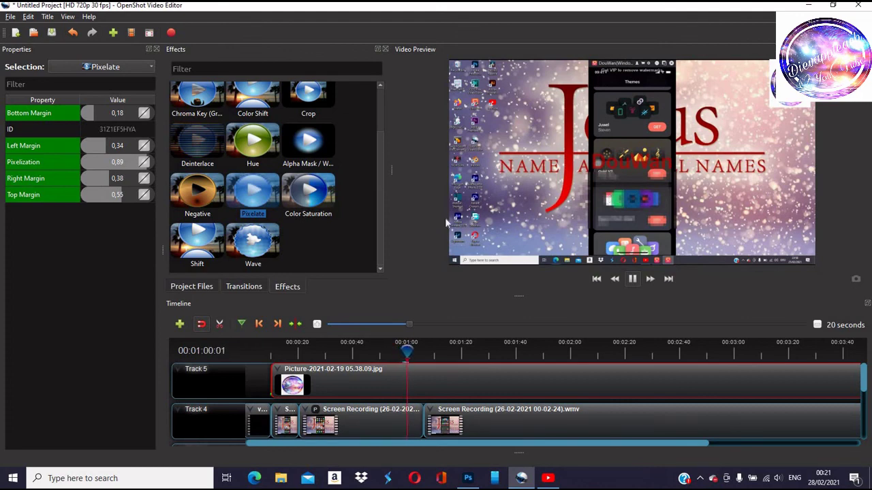
scroll(302, 119, "up", 1)
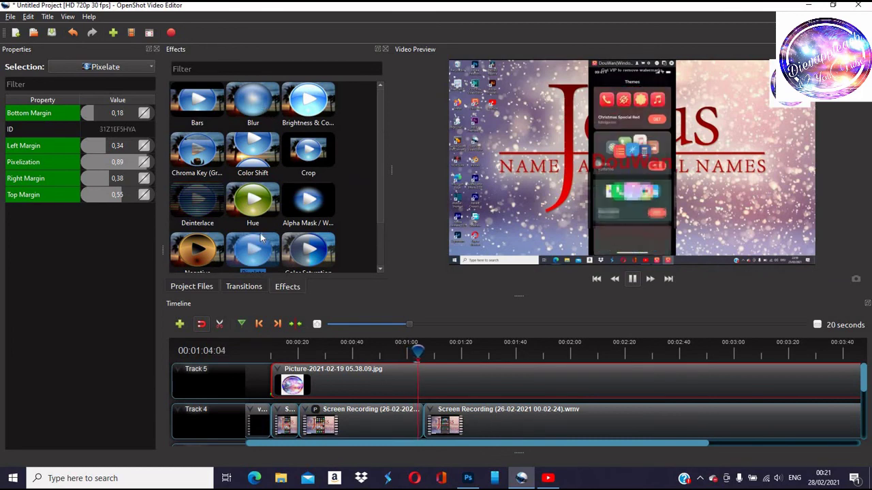
scroll(261, 237, "down", 1)
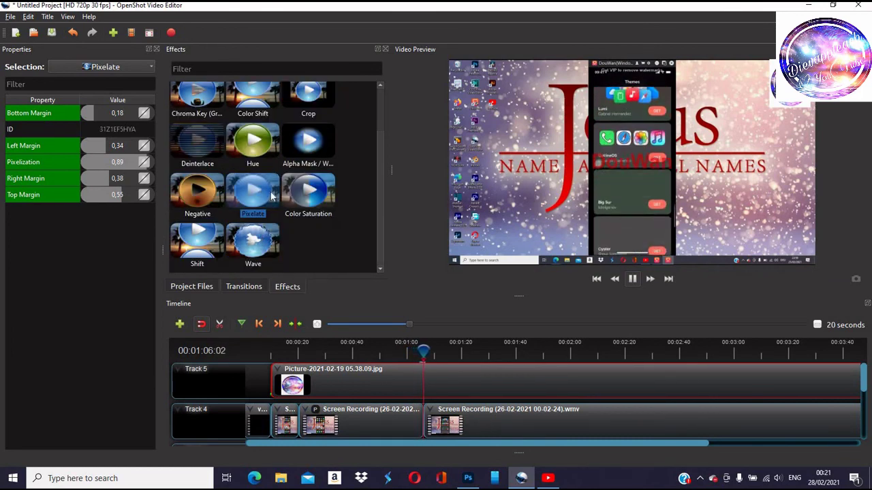